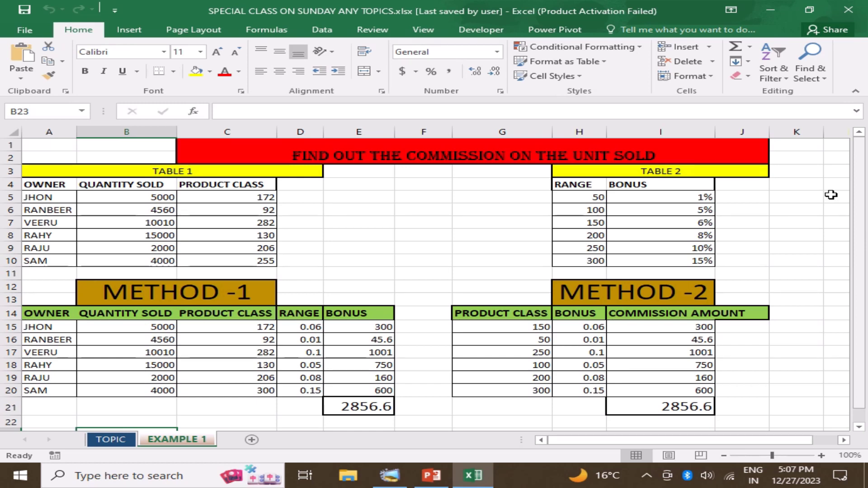
- Clear the existing Method 1 Range and Bonus results in D15:E21
{"action": "left_click", "coordinate": [238, 327]}
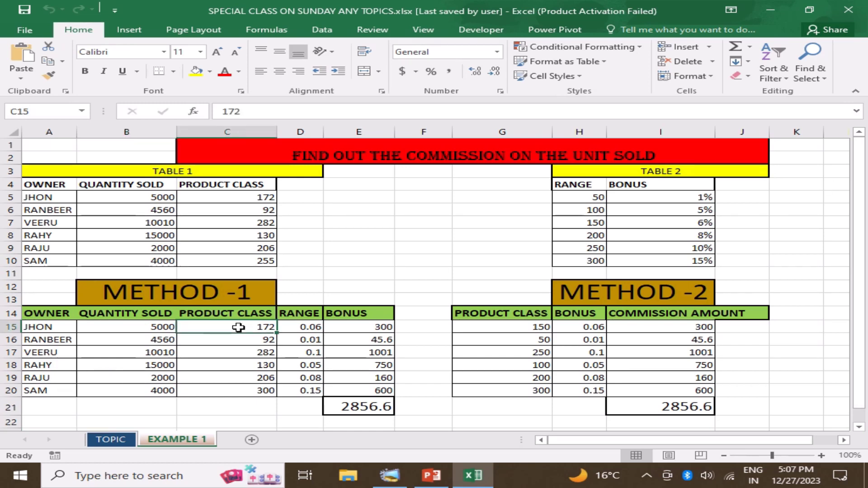
{"action": "left_click", "coordinate": [291, 329]}
{"action": "left_click_drag", "start_coordinate": [305, 328], "coordinate": [360, 411]}
{"action": "key", "text": "Delete"}
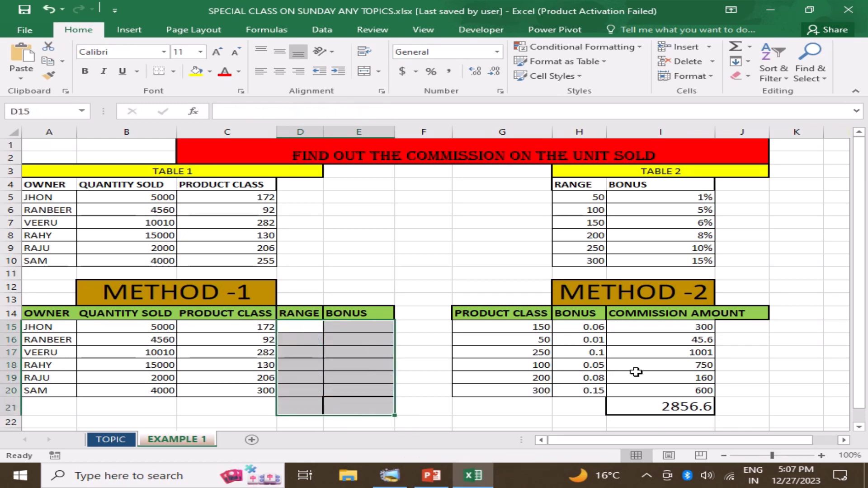
- Clear the Method 2 product class, bonus and commission amount results, including the total, in G15:I21
{"action": "left_click_drag", "start_coordinate": [582, 326], "coordinate": [654, 409]}
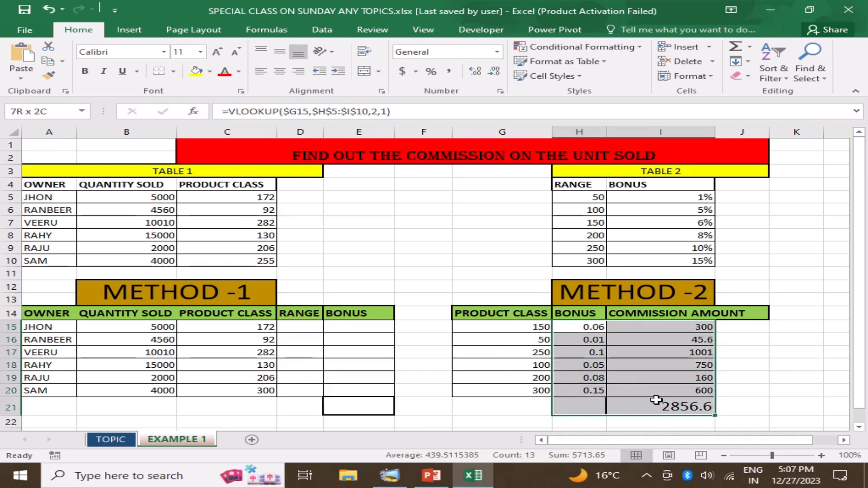
{"action": "key", "text": "Delete"}
{"action": "left_click_drag", "start_coordinate": [506, 329], "coordinate": [572, 392]}
{"action": "key", "text": "Delete"}
{"action": "left_click", "coordinate": [355, 329]}
{"action": "left_click", "coordinate": [455, 259]}
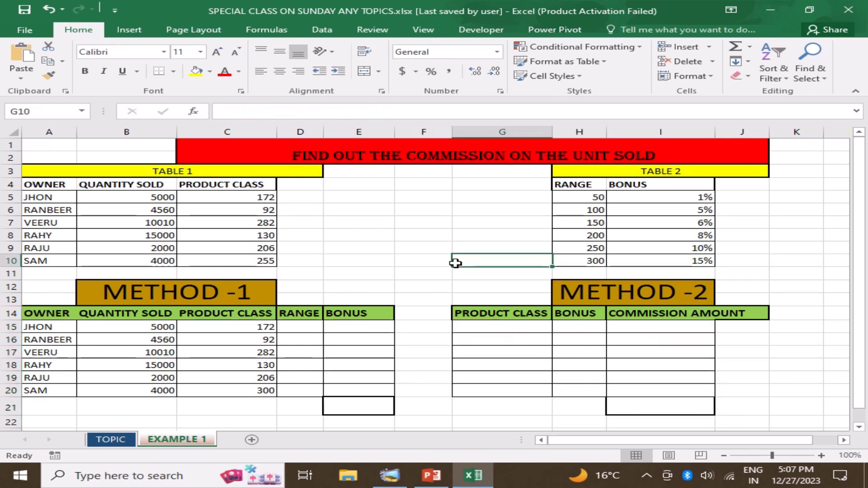
- Begin a VLOOKUP formula in D15 with C15 as the lookup value and H5:I10 as the relative table array
{"action": "left_click", "coordinate": [303, 330]}
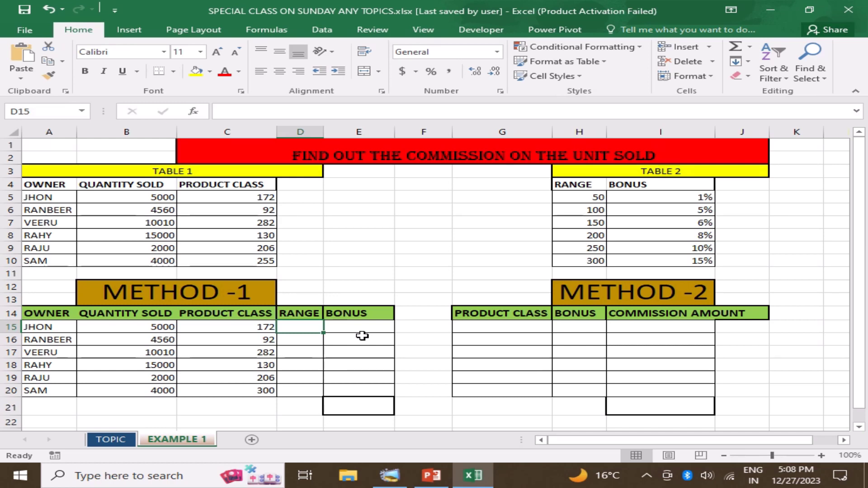
{"action": "type", "text": "="}
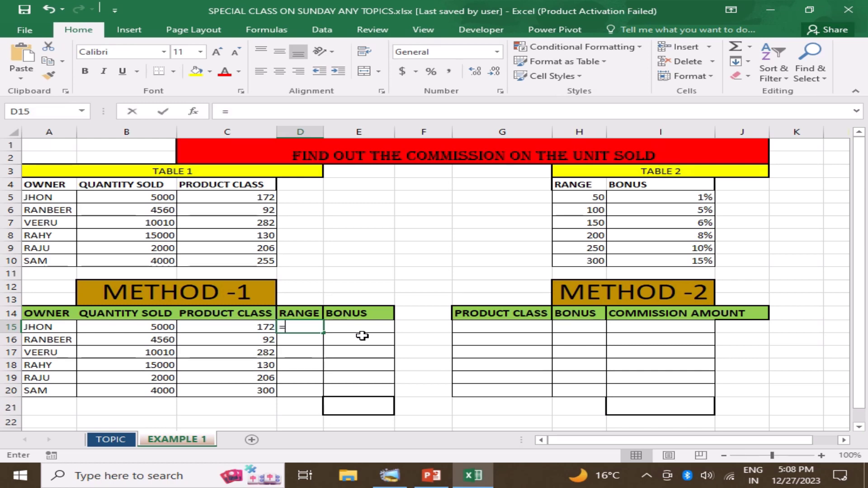
{"action": "type", "text": "vl"}
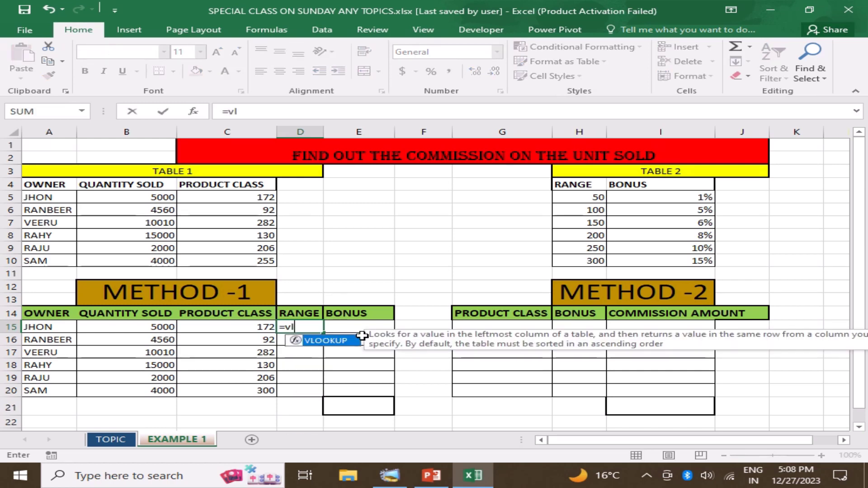
{"action": "double_click", "coordinate": [365, 342]}
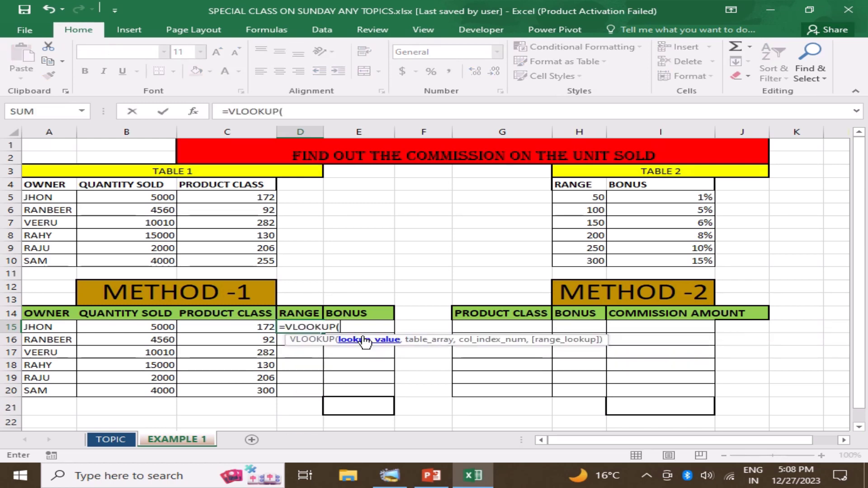
{"action": "key", "text": "Left"}
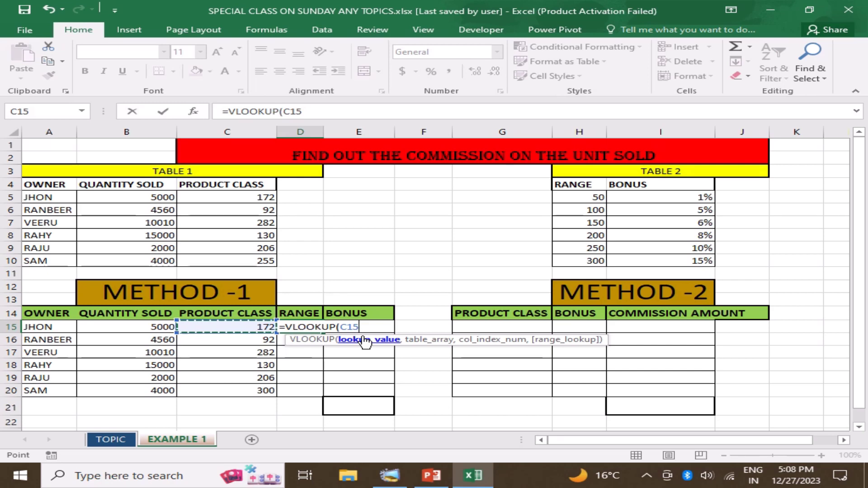
{"action": "type", "text": ","}
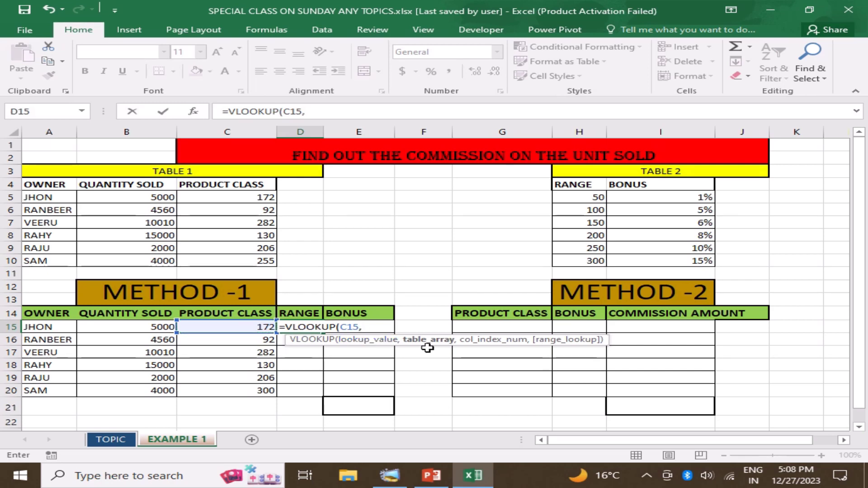
{"action": "left_click_drag", "start_coordinate": [579, 198], "coordinate": [667, 256]}
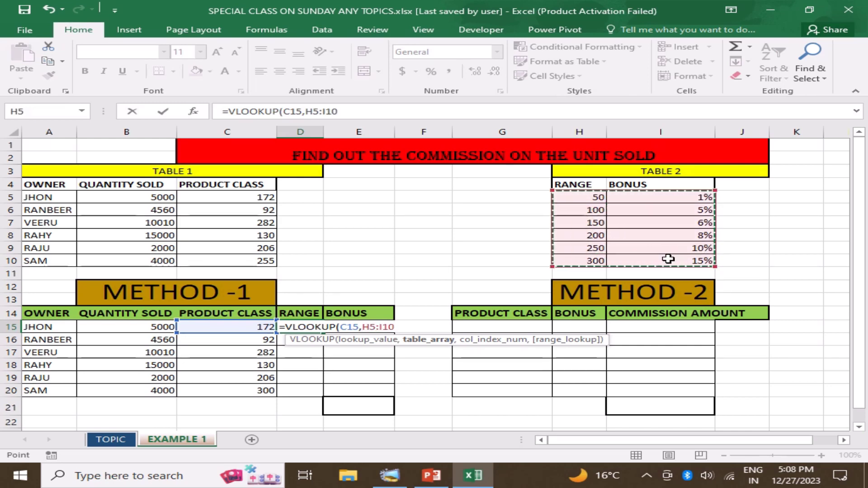
{"action": "type", "text": ","}
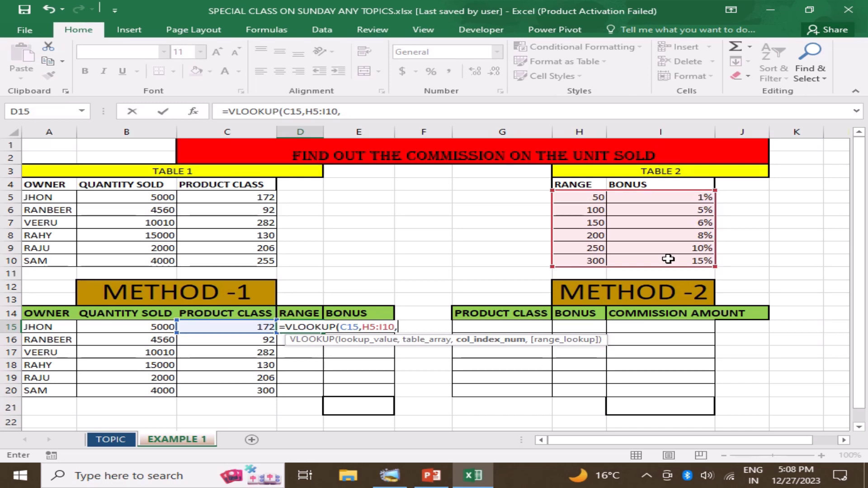
- Complete the D15 lookup with column index 1 and range lookup 1, and fill it down to D20
{"action": "key", "text": "End"}
{"action": "key", "text": "End"}
{"action": "key", "text": "End"}
{"action": "type", "text": "1,"}
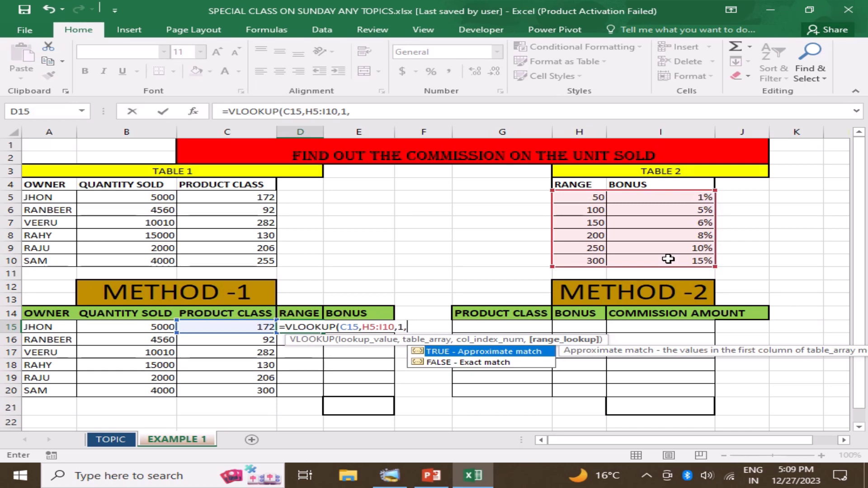
{"action": "type", "text": "1)"}
{"action": "key", "text": "Return"}
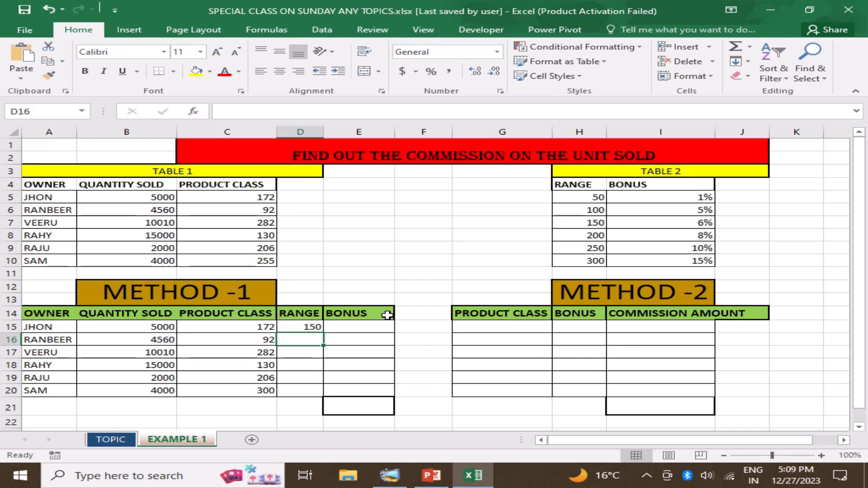
{"action": "left_click", "coordinate": [316, 329]}
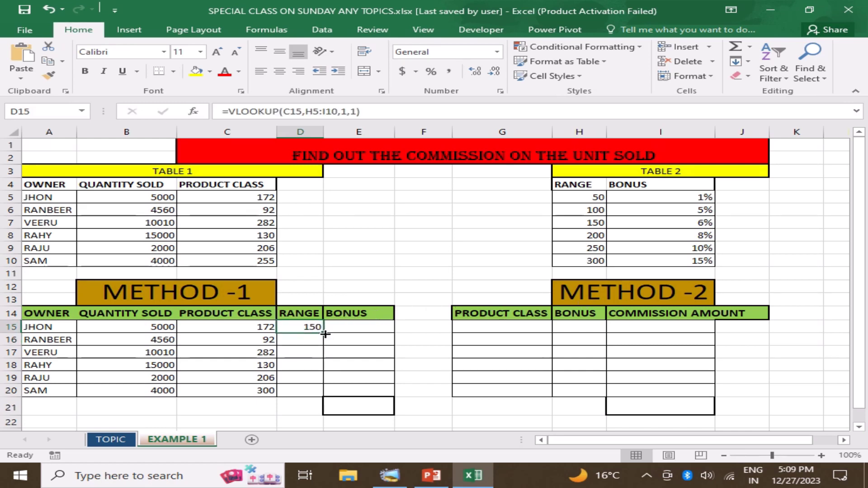
{"action": "left_click_drag", "start_coordinate": [325, 333], "coordinate": [319, 400]}
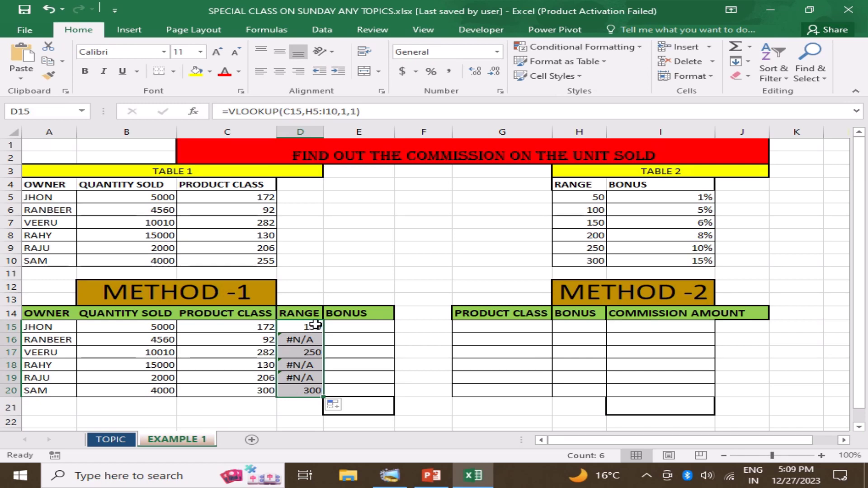
- Delete the lookup formulas from the Method 1 Range cells D15:D20
{"action": "left_click", "coordinate": [309, 327]}
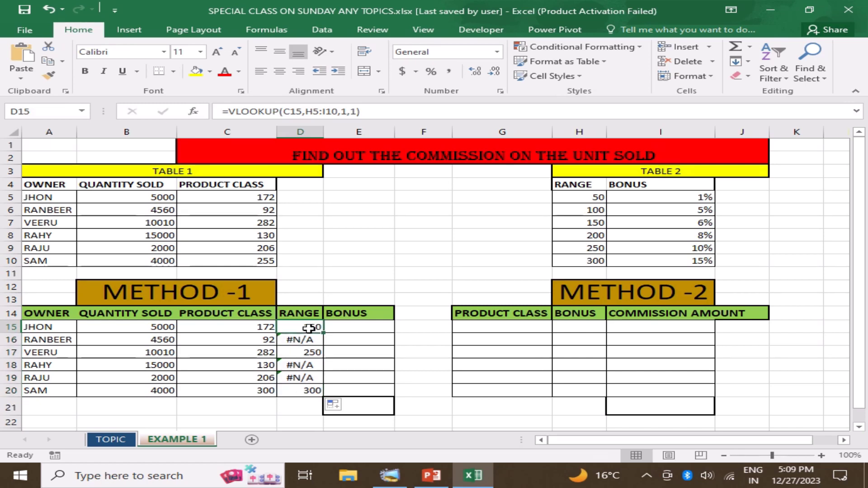
{"action": "key", "text": "Delete"}
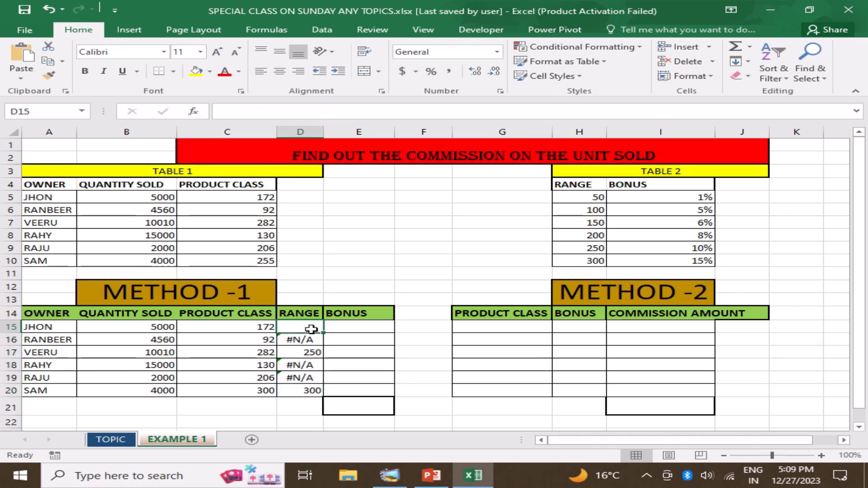
{"action": "left_click_drag", "start_coordinate": [311, 329], "coordinate": [311, 391]}
{"action": "key", "text": "Delete"}
- Begin a new VLOOKUP formula in D15 with the column-locked reference $C15 as the lookup value
{"action": "left_click", "coordinate": [295, 329]}
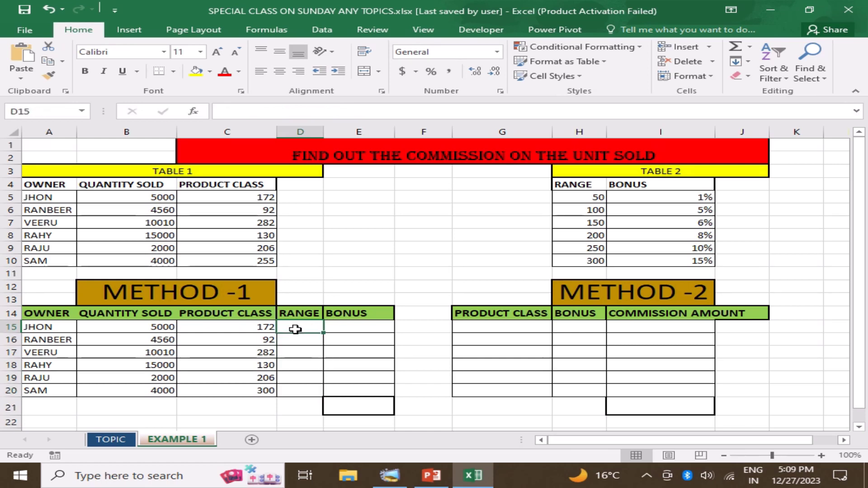
{"action": "type", "text": "=l"}
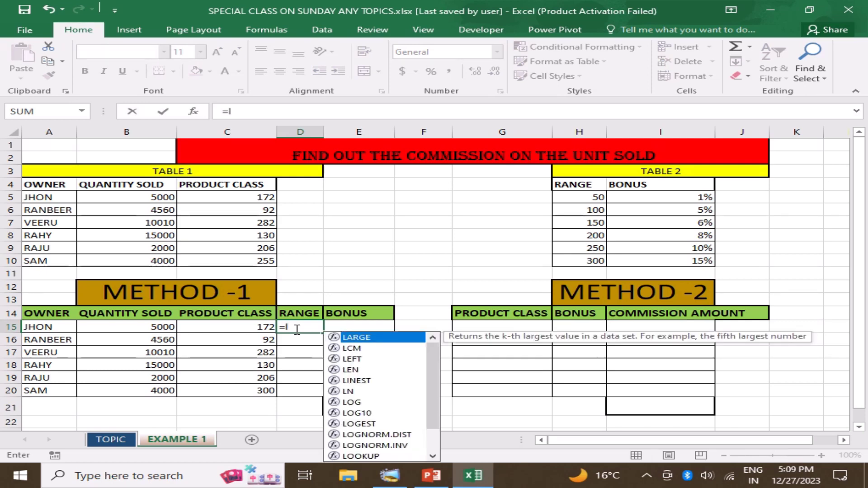
{"action": "key", "text": "BackSpace"}
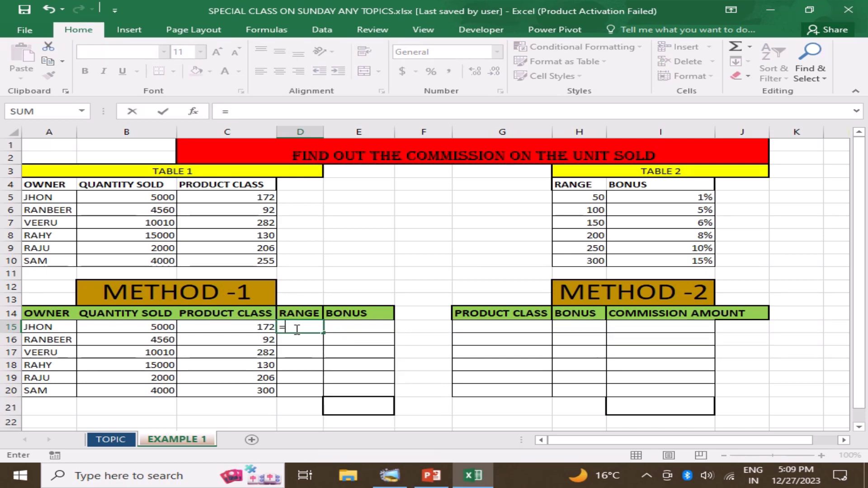
{"action": "type", "text": "vl"}
{"action": "key", "text": "Tab"}
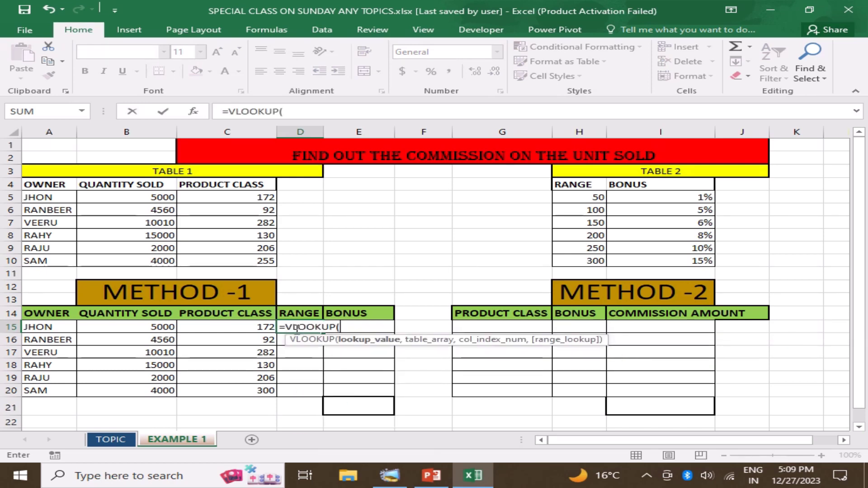
{"action": "left_click", "coordinate": [261, 327]}
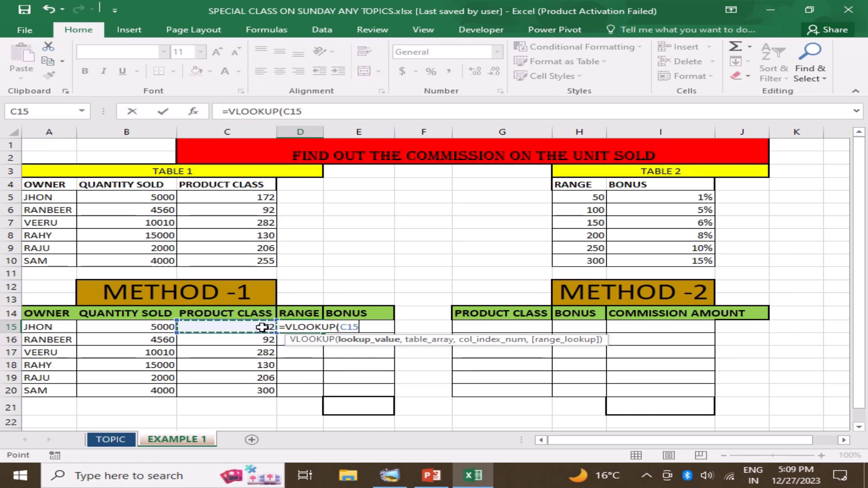
{"action": "key", "text": "F4"}
{"action": "key", "text": "F4"}
{"action": "key", "text": "F4"}
{"action": "type", "text": ","}
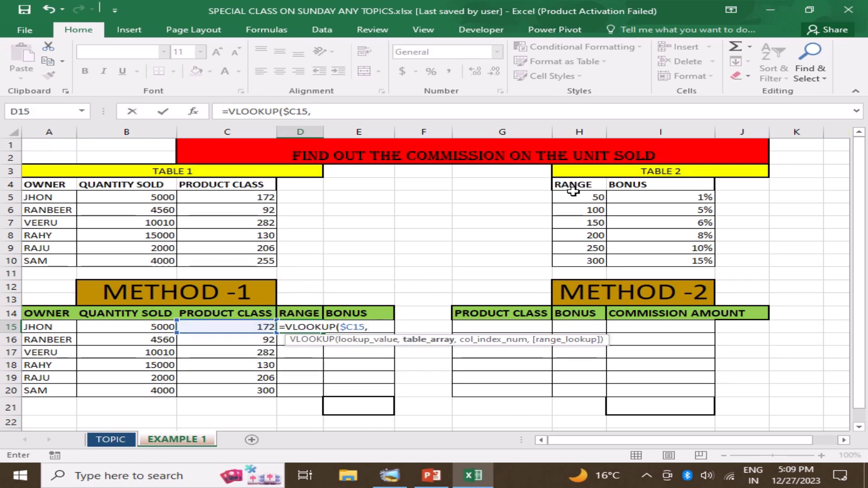
- Complete the D15 lookup with the absolute table array $H$5:$I$10, column index 1 and range lookup 1
{"action": "left_click_drag", "start_coordinate": [574, 197], "coordinate": [683, 262]}
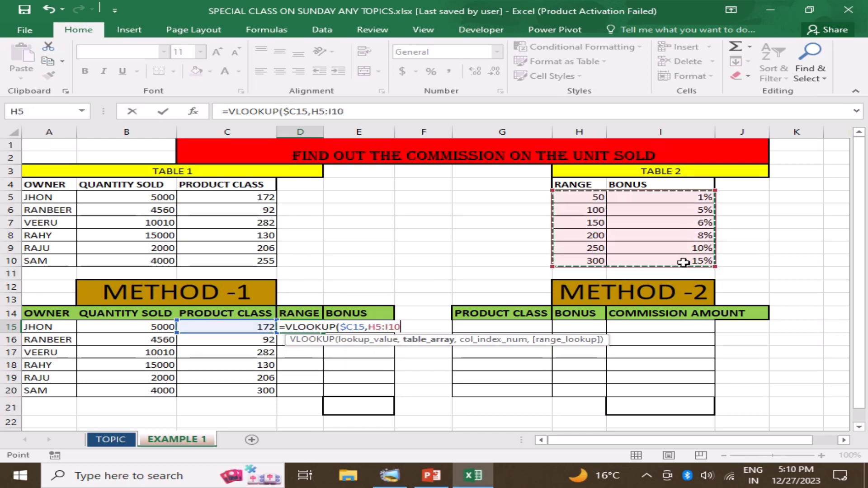
{"action": "key", "text": "F4"}
{"action": "type", "text": ",1"}
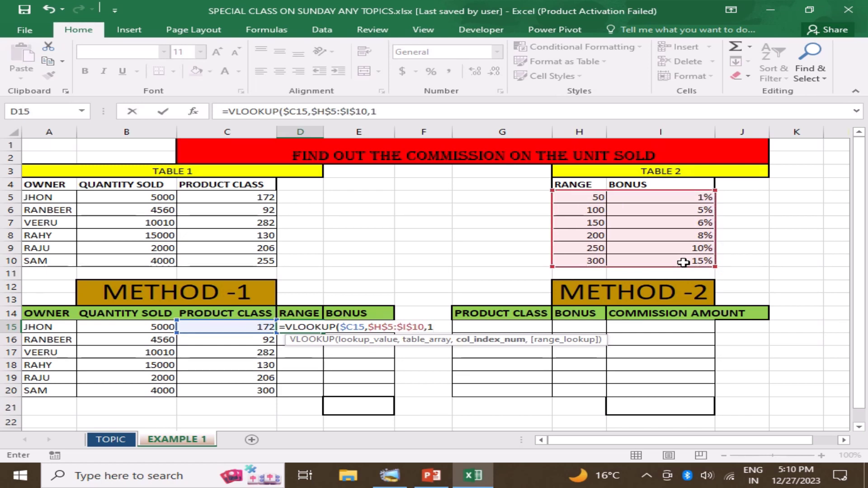
{"action": "type", "text": ",1"}
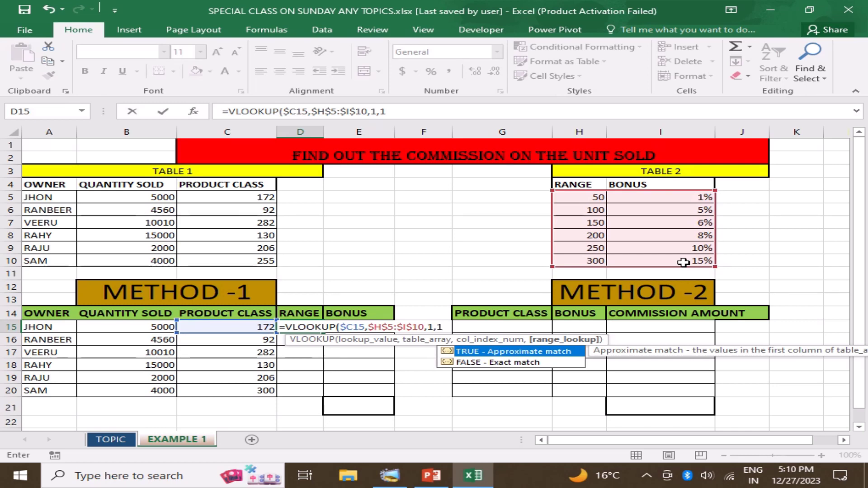
{"action": "type", "text": ")"}
{"action": "key", "text": "Return"}
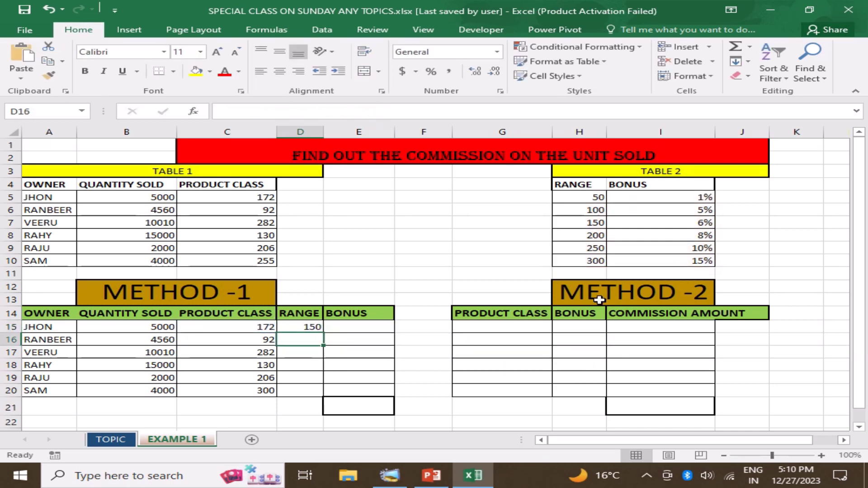
- Fill the D15 lookup formula down the Method 1 Range column to D20
{"action": "left_click", "coordinate": [314, 325]}
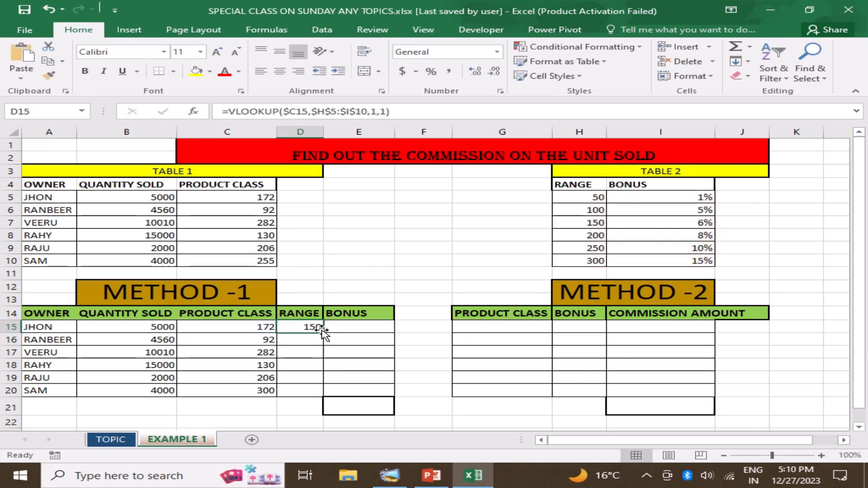
{"action": "left_click_drag", "start_coordinate": [322, 332], "coordinate": [321, 401]}
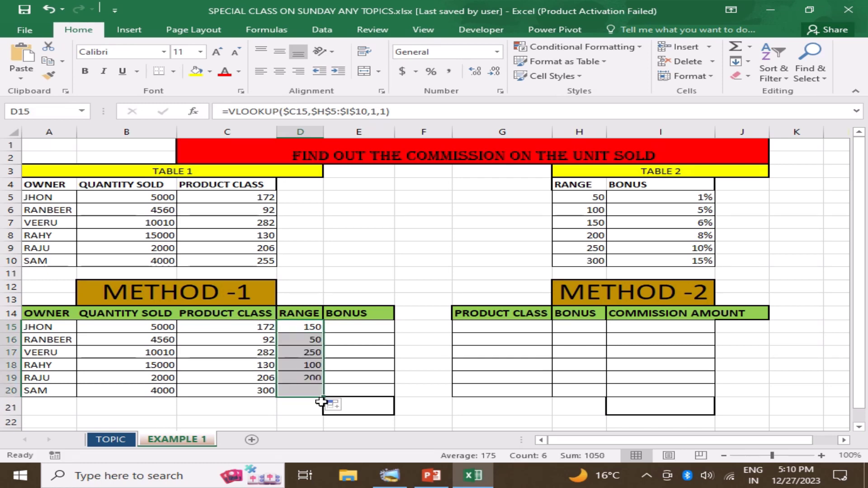
{"action": "left_click", "coordinate": [421, 363]}
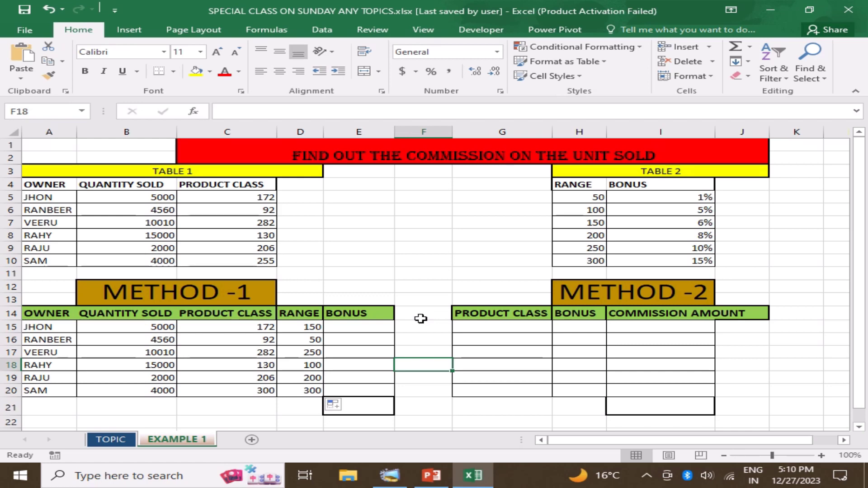
{"action": "left_click", "coordinate": [348, 337]}
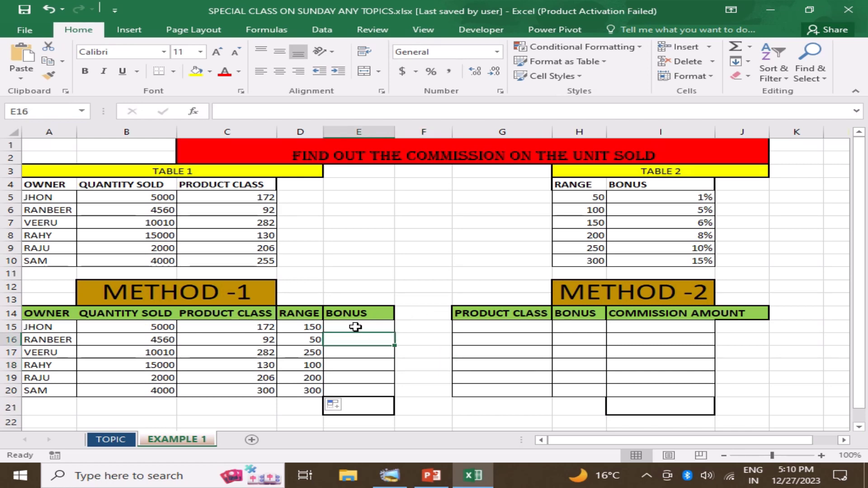
{"action": "left_click", "coordinate": [355, 327]}
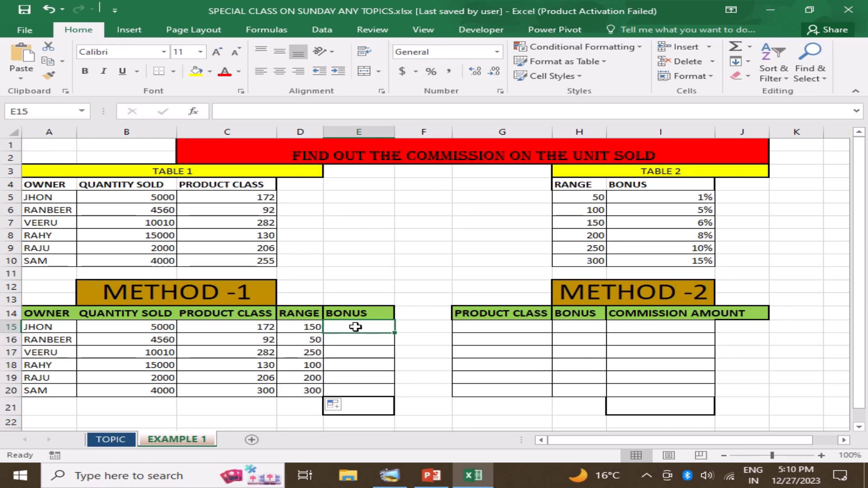
{"action": "type", "text": "="}
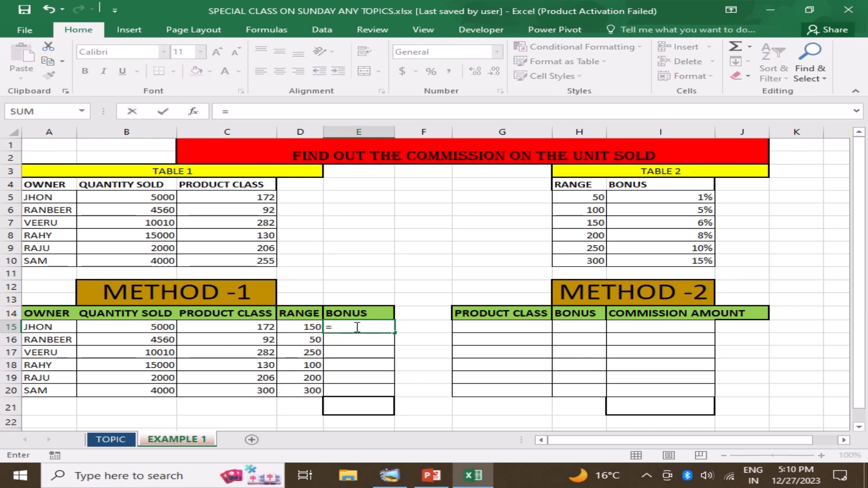
{"action": "type", "text": "vl"}
{"action": "key", "text": "Tab"}
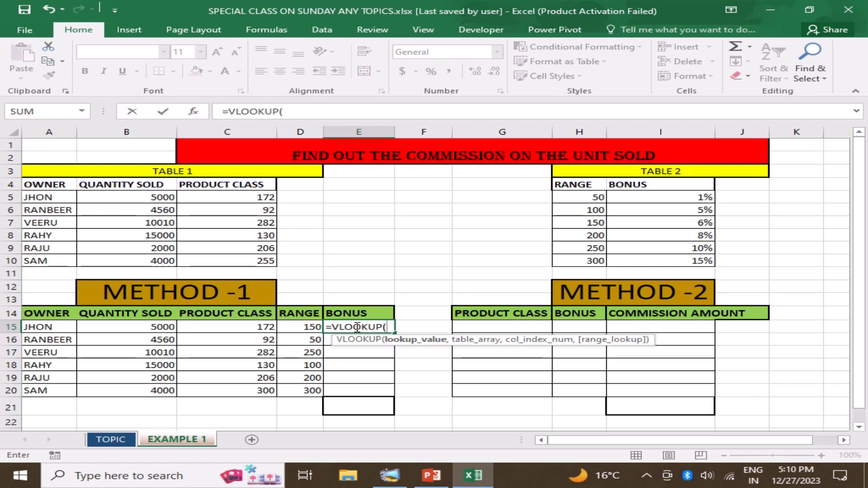
{"action": "key", "text": "Left"}
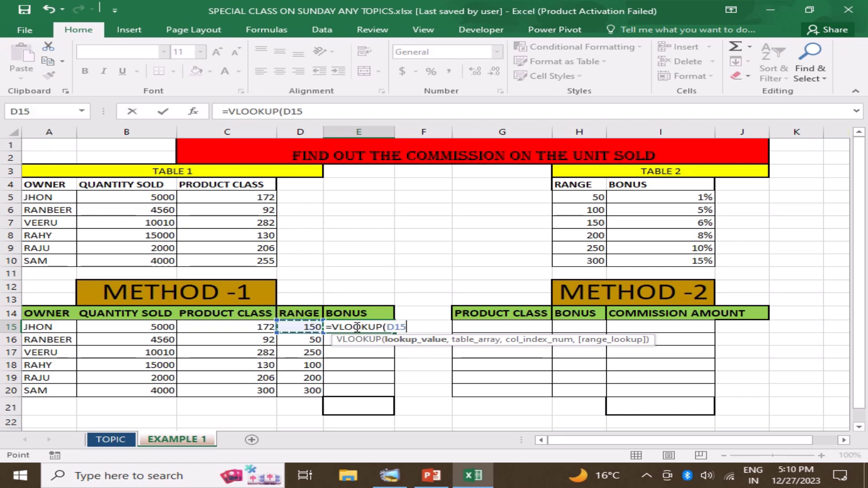
{"action": "type", "text": ","}
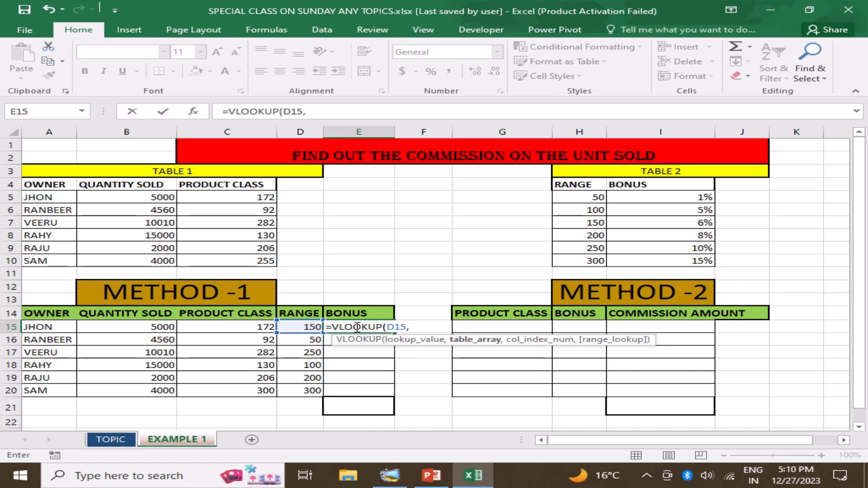
{"action": "key", "text": "BackSpace"}
{"action": "key", "text": "BackSpace"}
{"action": "key", "text": "BackSpace"}
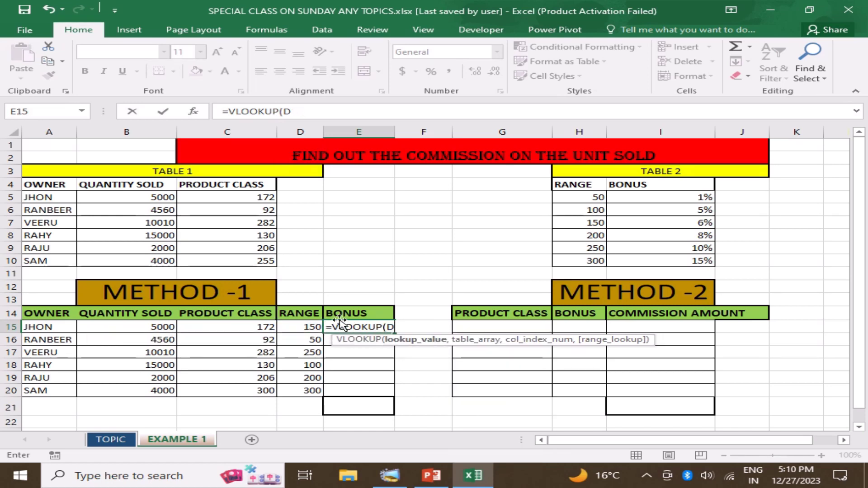
{"action": "key", "text": "Return"}
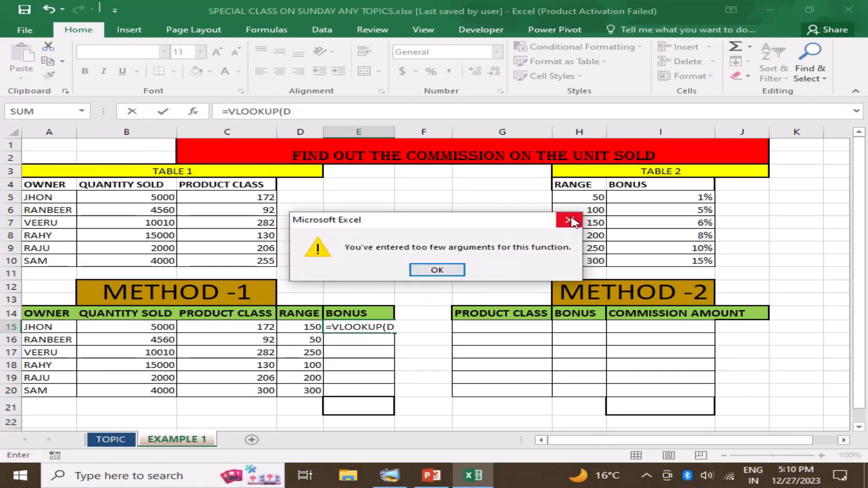
{"action": "left_click", "coordinate": [569, 222]}
{"action": "key", "text": "BackSpace"}
{"action": "key", "text": "BackSpace"}
{"action": "key", "text": "BackSpace"}
{"action": "key", "text": "BackSpace"}
{"action": "key", "text": "BackSpace"}
{"action": "key", "text": "BackSpace"}
{"action": "key", "text": "BackSpace"}
{"action": "key", "text": "BackSpace"}
{"action": "key", "text": "BackSpace"}
{"action": "key", "text": "BackSpace"}
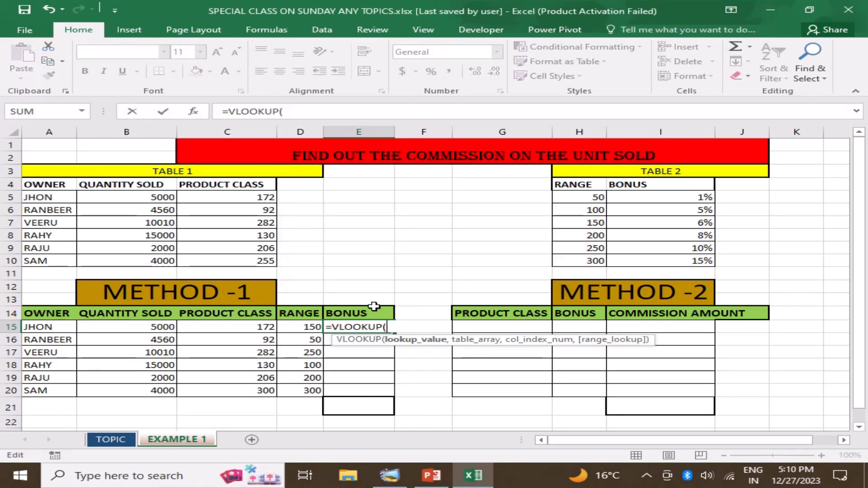
{"action": "key", "text": "Escape"}
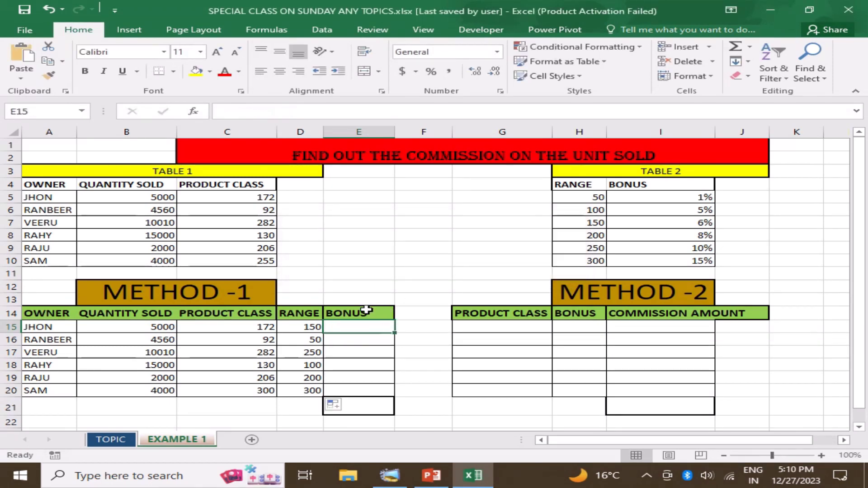
- Begin a VLOOKUP formula in Bonus cell E15 with the column-locked reference $D15 as the lookup value
{"action": "type", "text": "=v"}
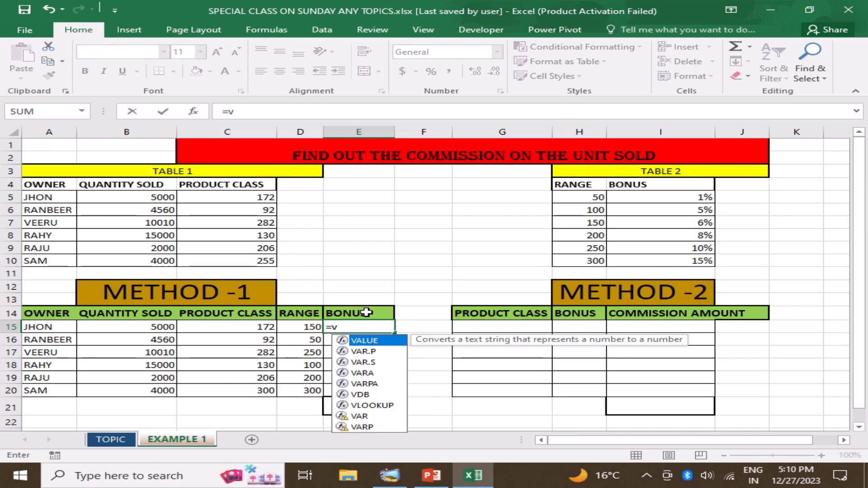
{"action": "type", "text": "l"}
{"action": "key", "text": "Tab"}
{"action": "left_click", "coordinate": [306, 329]}
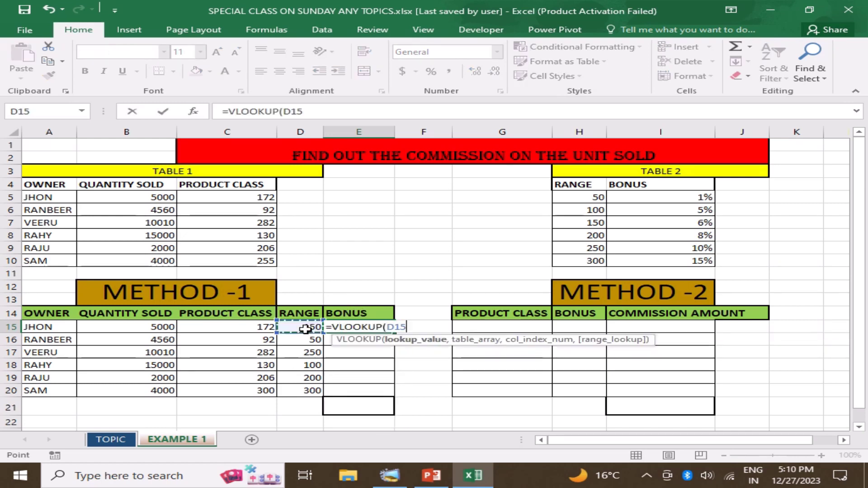
{"action": "key", "text": "F4"}
{"action": "key", "text": "F4"}
{"action": "key", "text": "F4"}
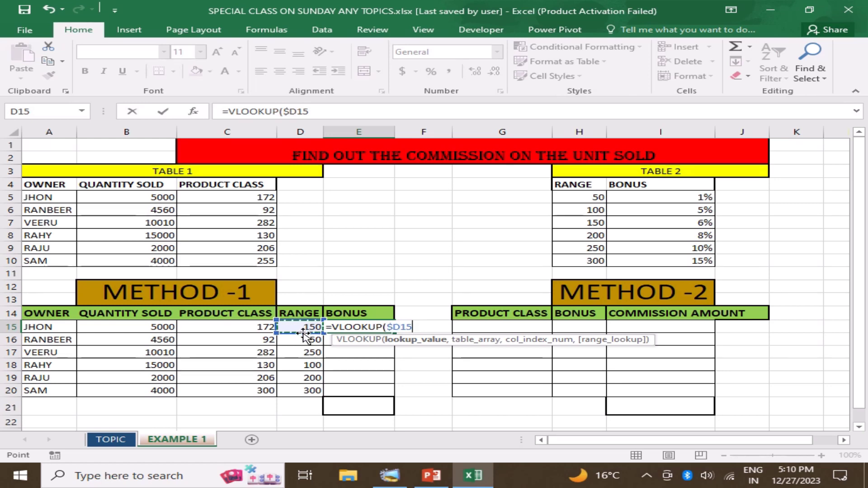
{"action": "type", "text": ","}
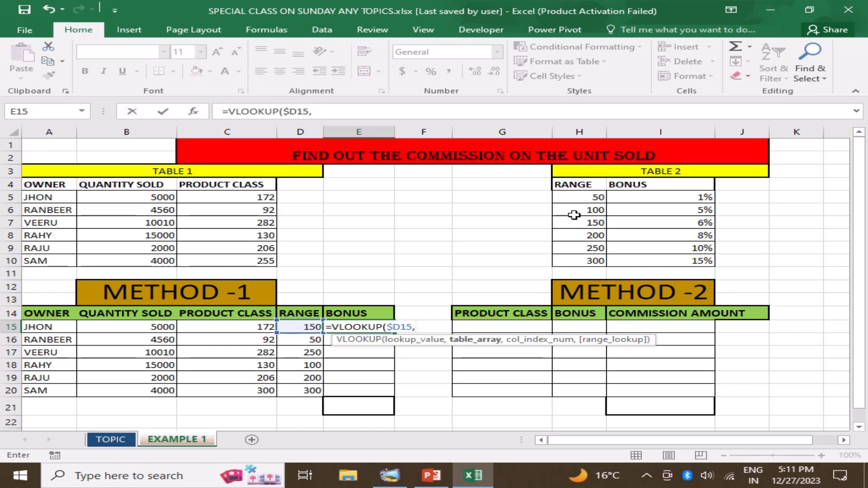
- Complete the E15 lookup with the absolute table array $H$5:$I$10, column index 2 and range lookup 1
{"action": "left_click_drag", "start_coordinate": [583, 198], "coordinate": [656, 256]}
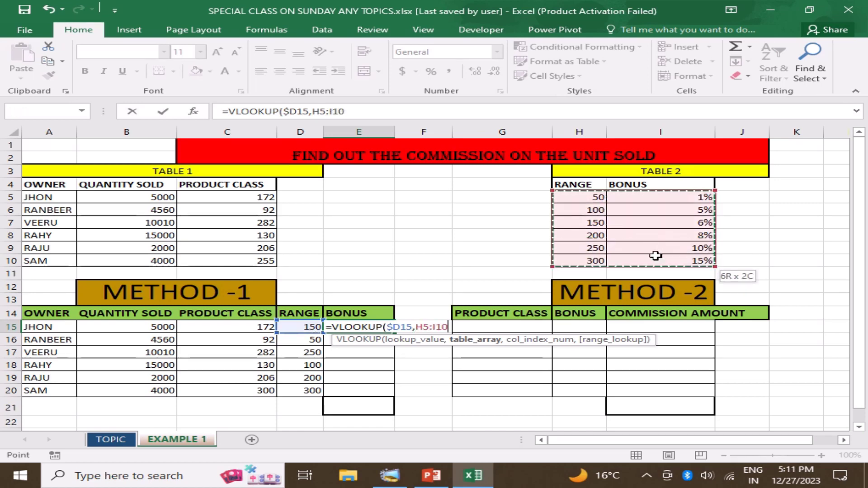
{"action": "key", "text": "F4"}
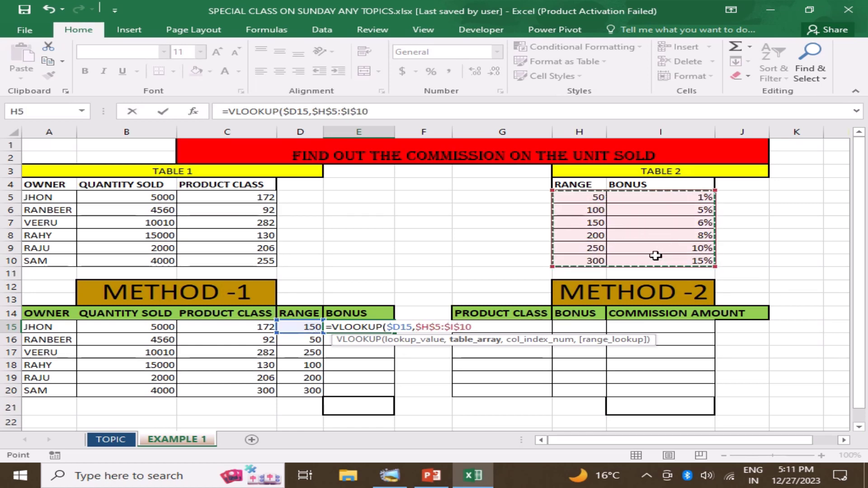
{"action": "type", "text": ","}
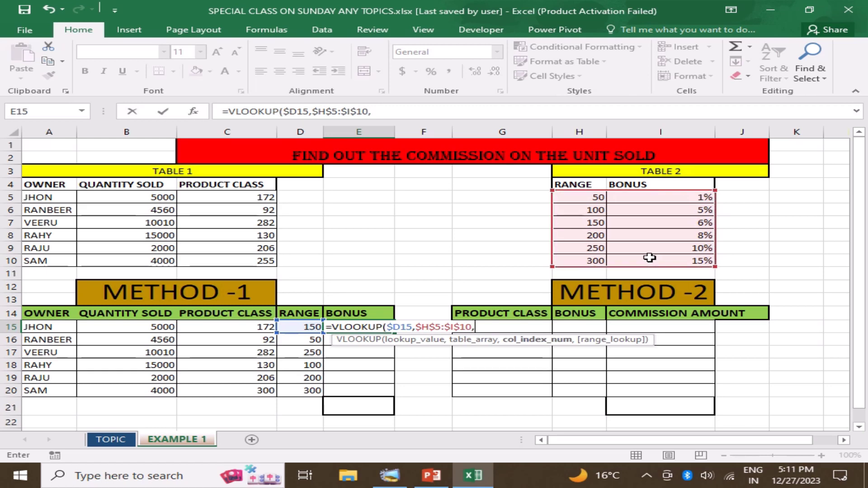
{"action": "type", "text": "2,"}
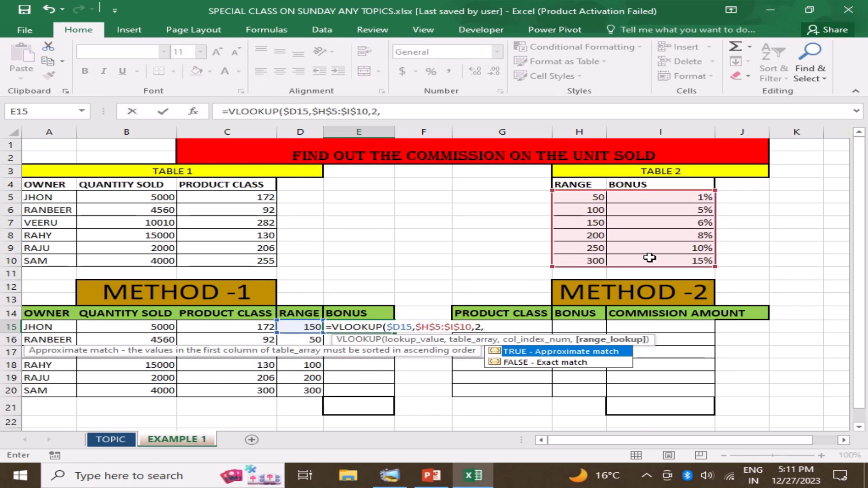
{"action": "type", "text": "1"}
{"action": "key", "text": "Return"}
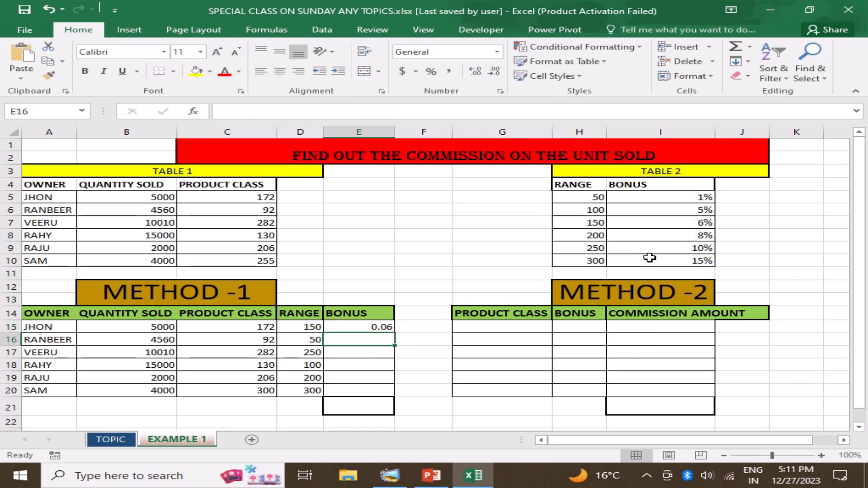
- Fill the E15 lookup formula down the Method 1 Bonus column to E20
{"action": "left_click", "coordinate": [344, 325]}
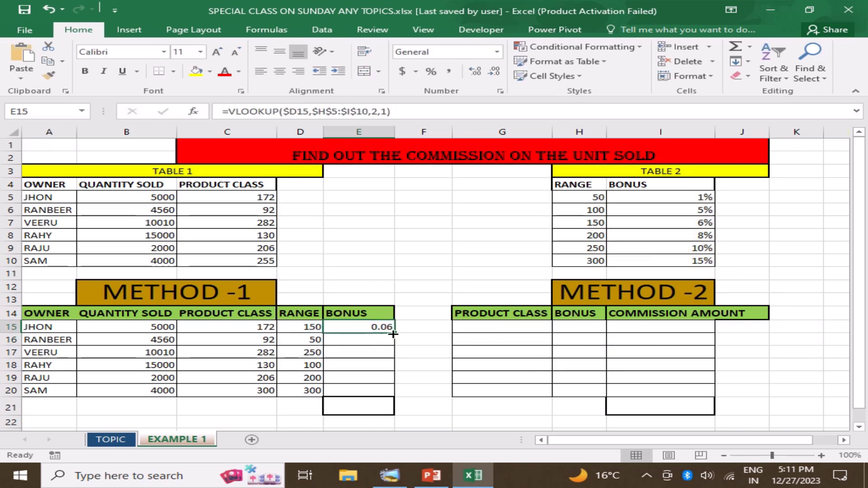
{"action": "left_click_drag", "start_coordinate": [393, 334], "coordinate": [393, 398]}
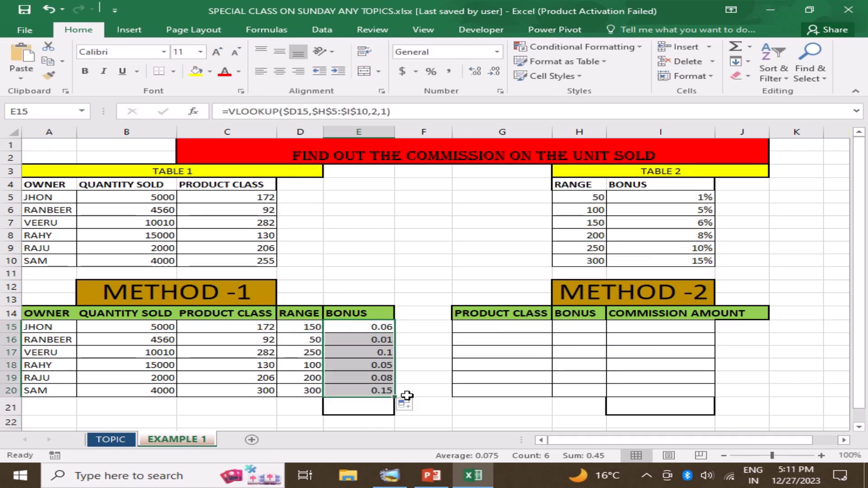
{"action": "left_click", "coordinate": [415, 381]}
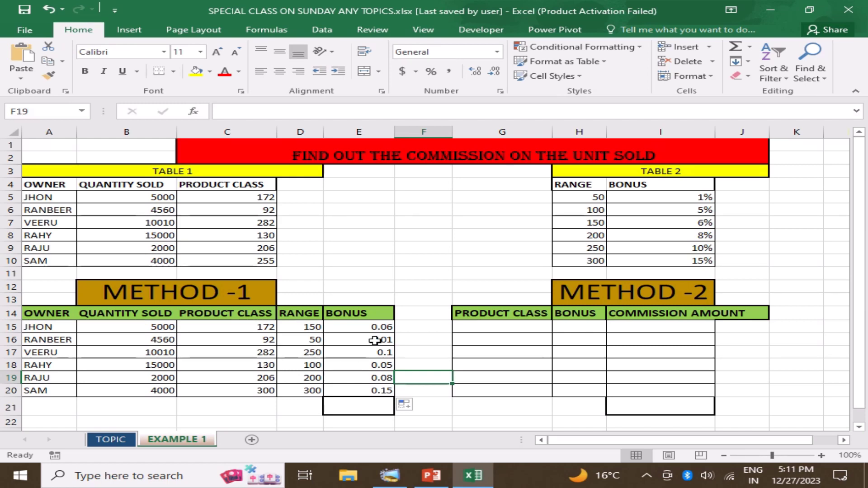
- Add the column heading AMOUNT in F14, beside the Method 1 Bonus heading
{"action": "left_click", "coordinate": [421, 315]}
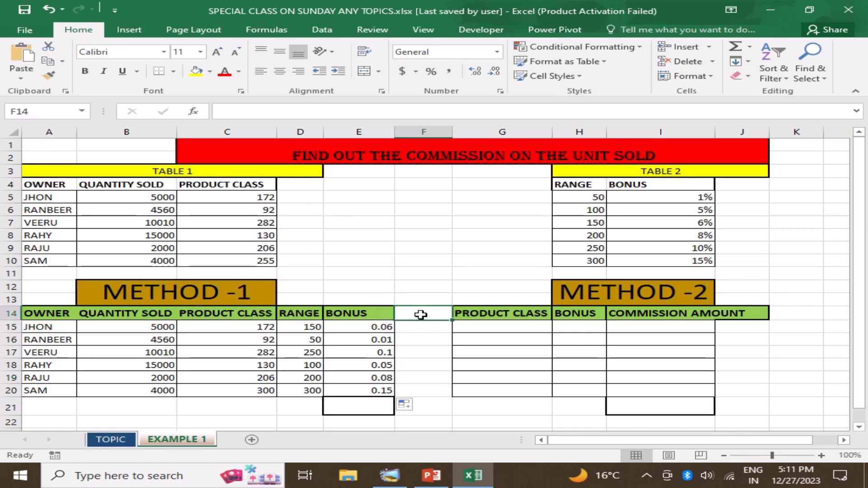
{"action": "type", "text": "am"}
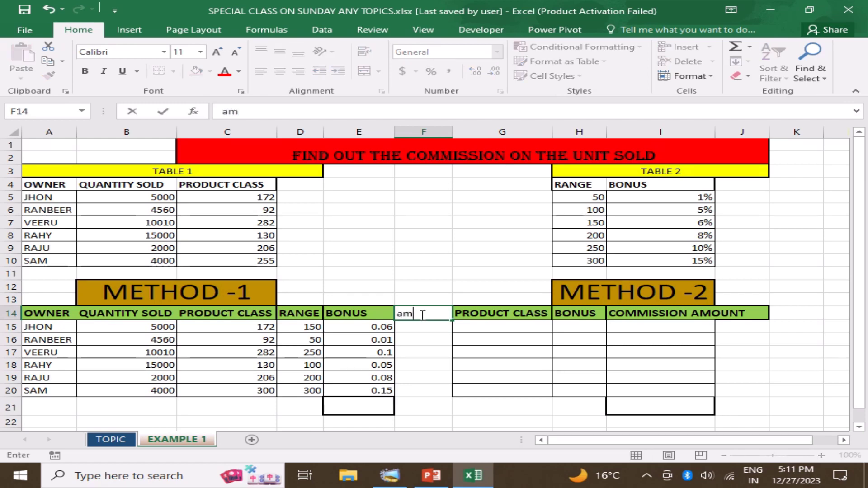
{"action": "key", "text": "BackSpace"}
{"action": "key", "text": "BackSpace"}
{"action": "type", "text": "AMOUNT"}
{"action": "left_click_drag", "start_coordinate": [454, 271], "coordinate": [448, 272]}
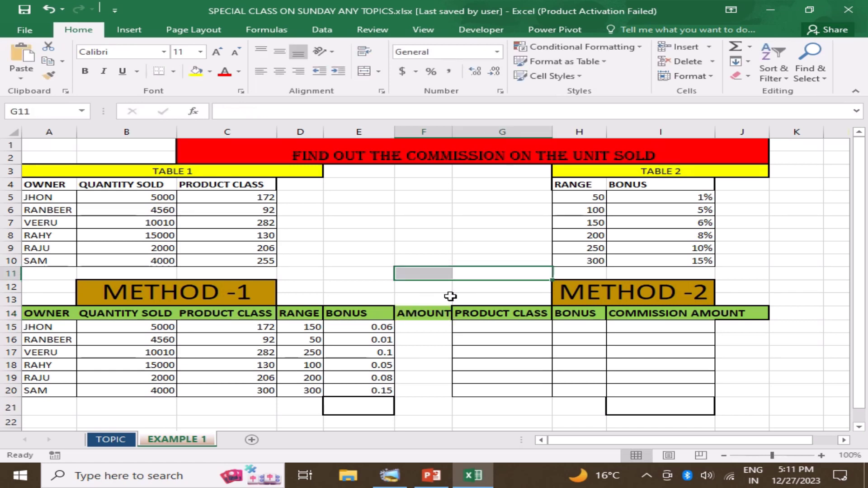
- Enter the formula =E15*B15 in F15 to multiply the bonus by the quantity sold
{"action": "left_click", "coordinate": [417, 328]}
{"action": "type", "text": "="}
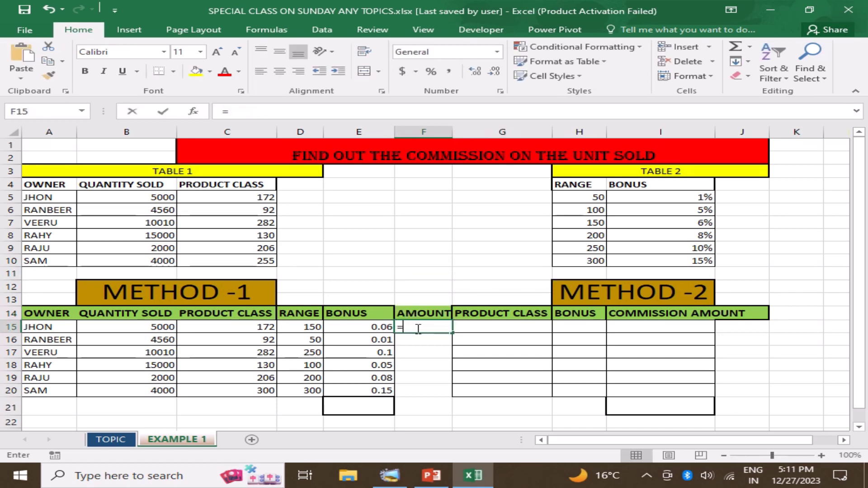
{"action": "key", "text": "Left"}
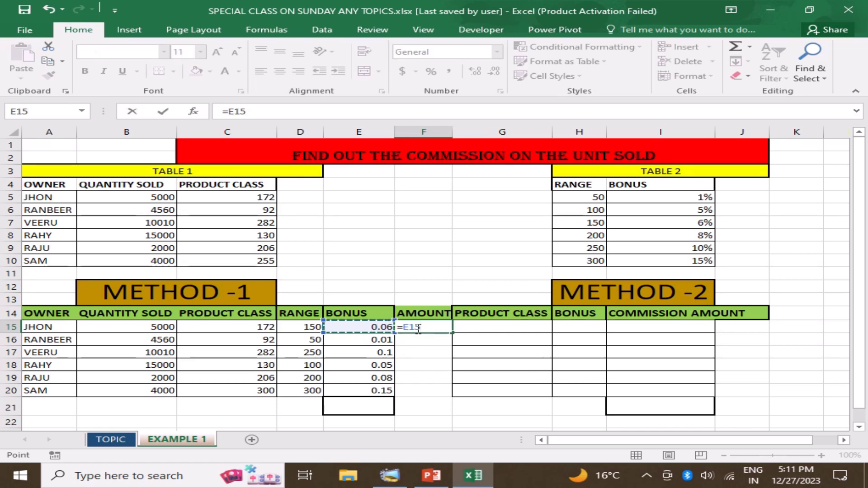
{"action": "type", "text": "*"}
{"action": "key", "text": "Left"}
{"action": "key", "text": "Left"}
{"action": "key", "text": "Left"}
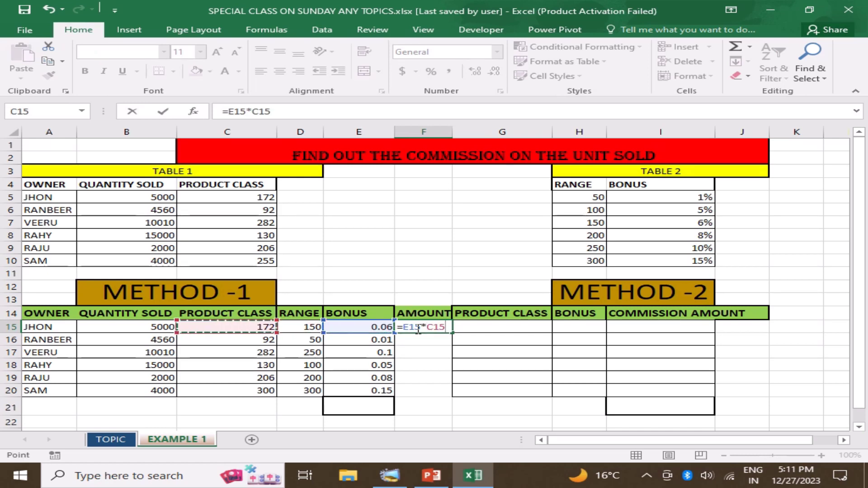
{"action": "key", "text": "Left"}
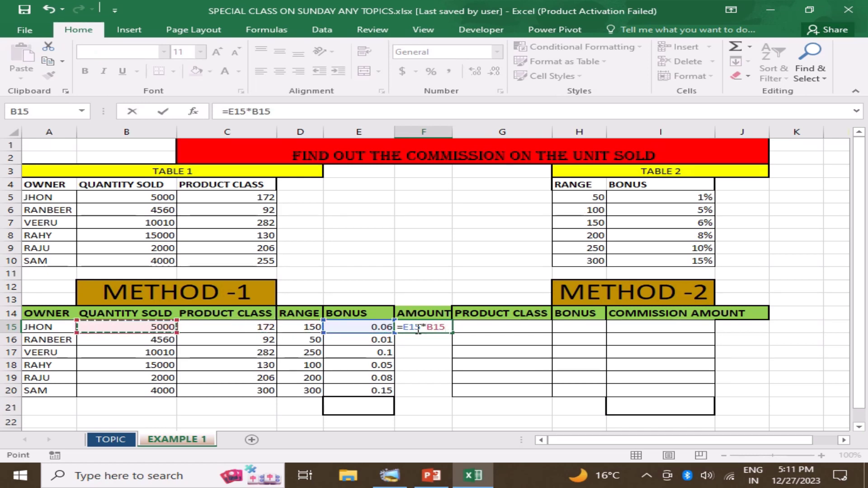
{"action": "key", "text": "ctrl+Return"}
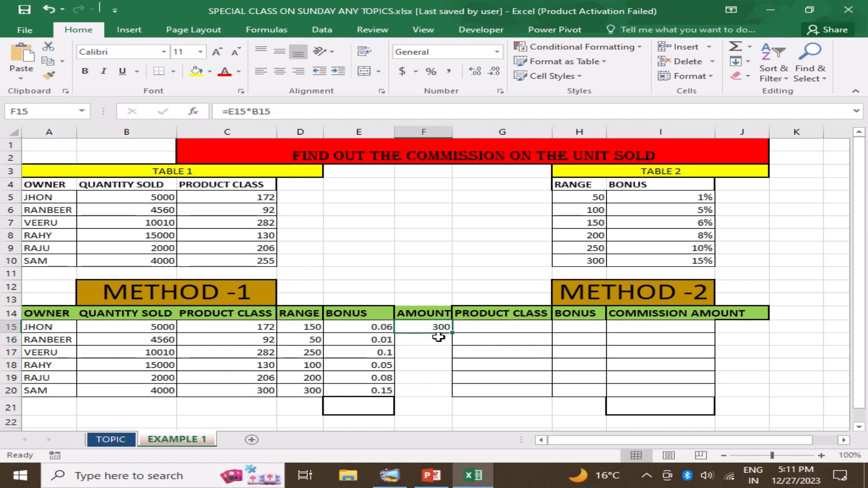
- Fill the F15 amount formula down to F20 and total the column in F21 with AutoSum
{"action": "left_click_drag", "start_coordinate": [452, 333], "coordinate": [447, 394]}
{"action": "left_click", "coordinate": [430, 409]}
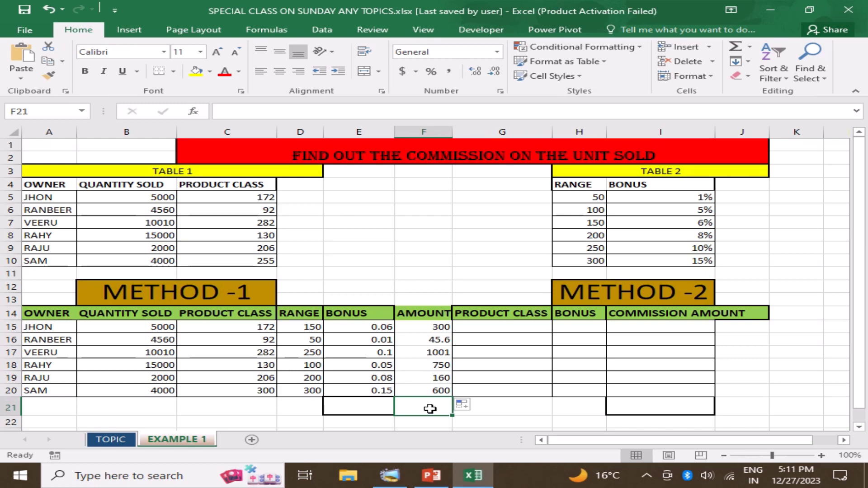
{"action": "key", "text": "alt+equal"}
{"action": "key", "text": "Return"}
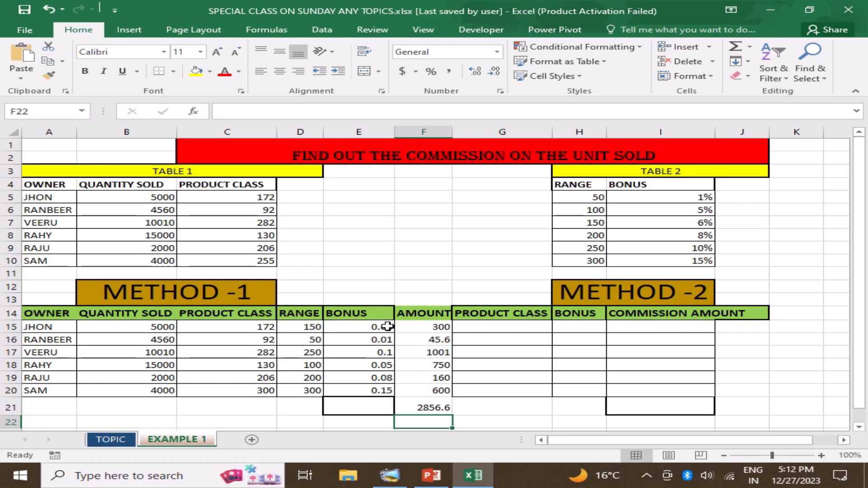
- Copy the product class values C5:C10 from Table 1 into G15:G20 of the Method 2 table
{"action": "left_click", "coordinate": [479, 329]}
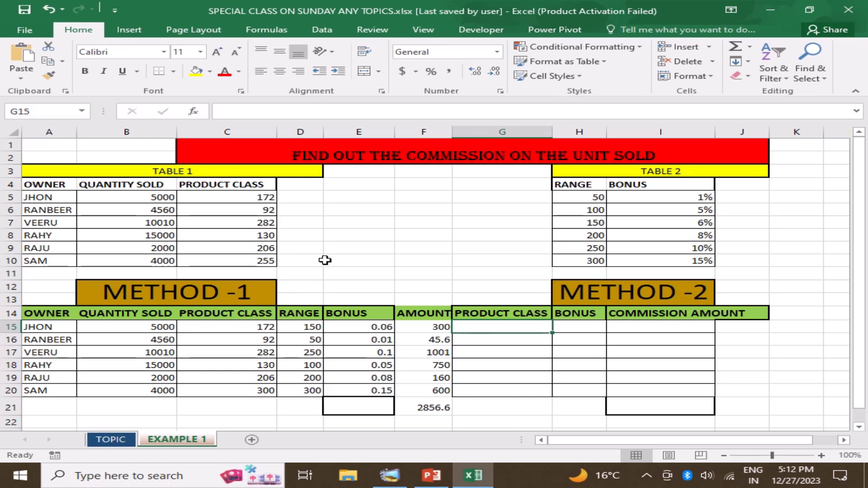
{"action": "left_click_drag", "start_coordinate": [240, 197], "coordinate": [256, 257]}
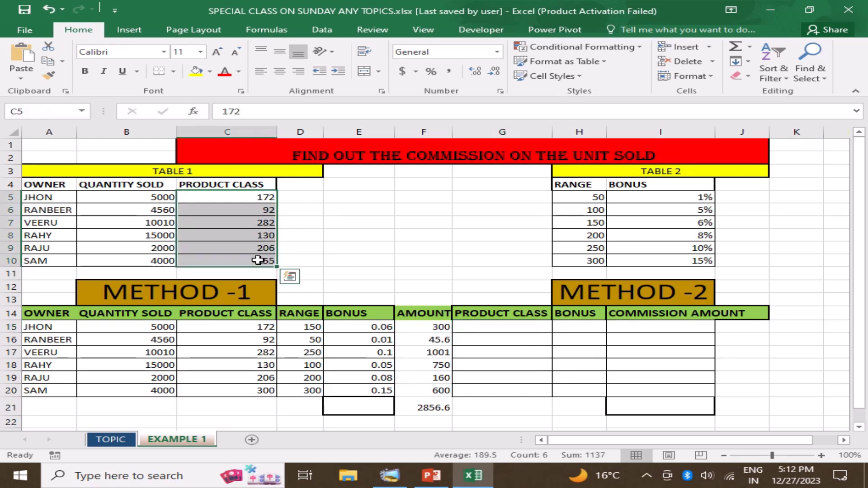
{"action": "key", "text": "ctrl+c"}
{"action": "left_click", "coordinate": [481, 327]}
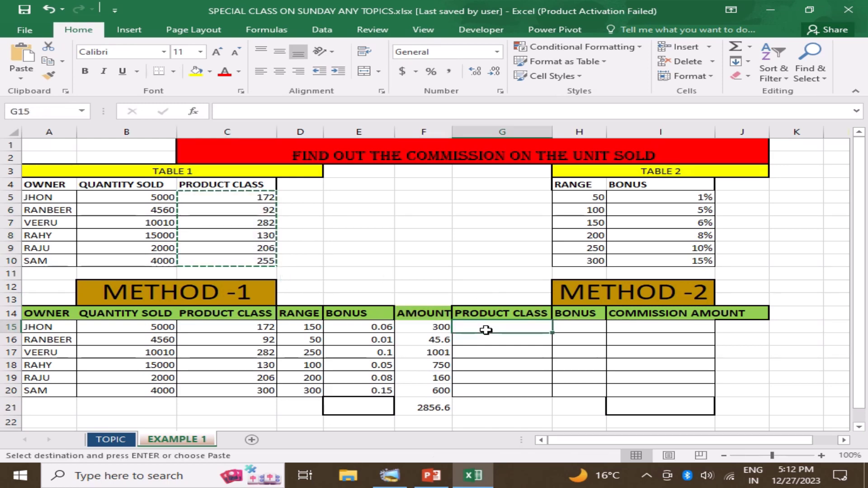
{"action": "key", "text": "ctrl+v"}
{"action": "left_click", "coordinate": [440, 251]}
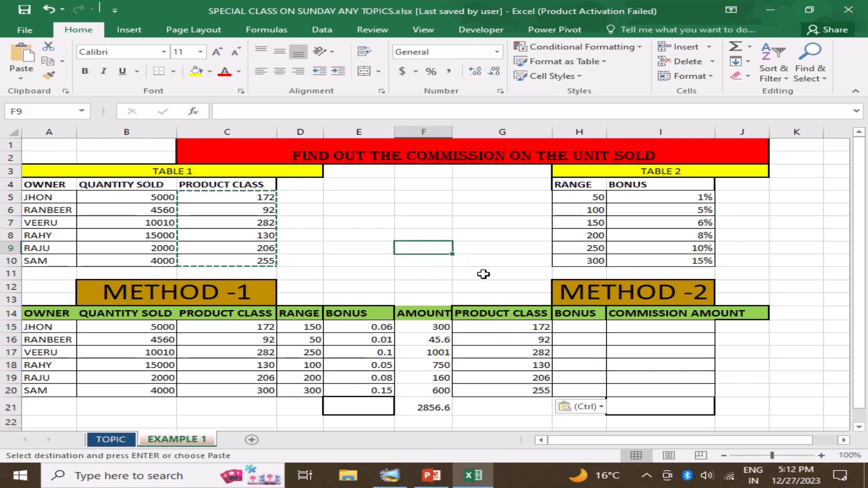
- Enter the formula =VLOOKUP($G15,$H$5:$I$10,2,1) in H15 to look up the Method 2 bonus
{"action": "left_click", "coordinate": [566, 326]}
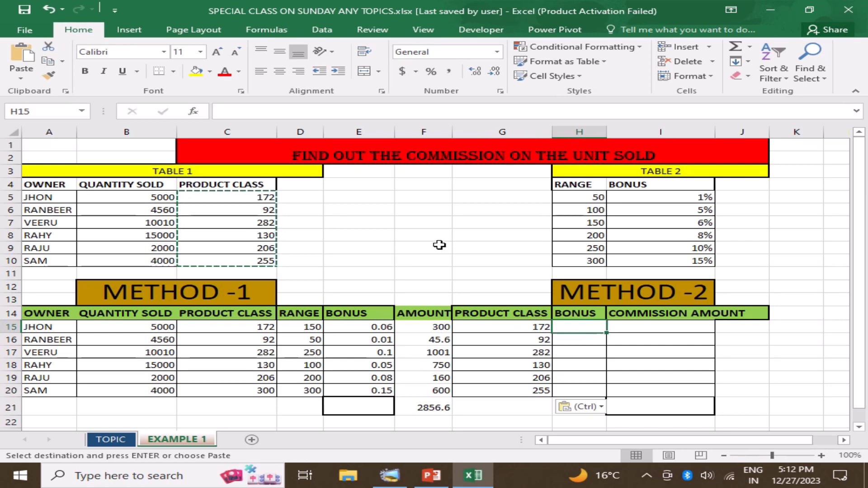
{"action": "key", "text": "Escape"}
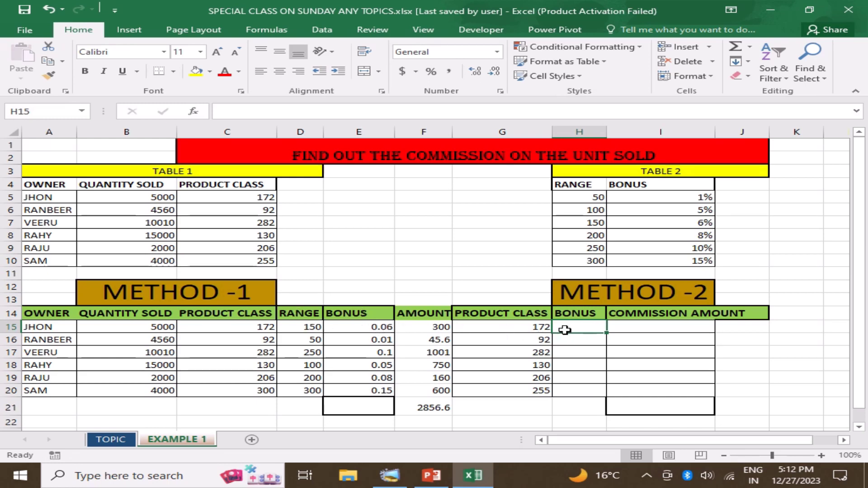
{"action": "type", "text": "="}
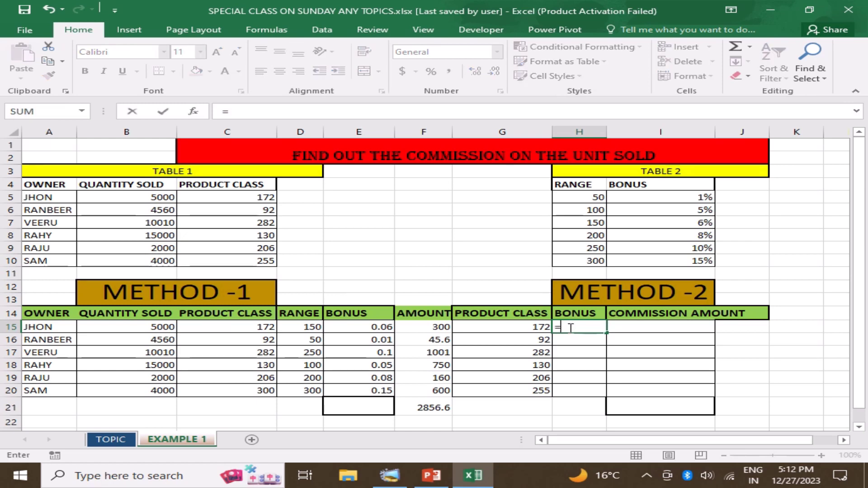
{"action": "type", "text": "VLOOKUP("}
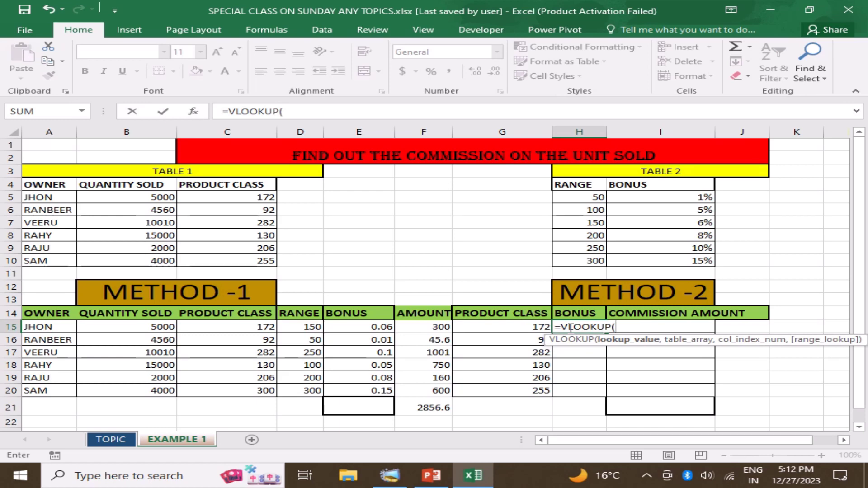
{"action": "key", "text": "Left"}
{"action": "key", "text": "F4"}
{"action": "key", "text": "F4"}
{"action": "key", "text": "F4"}
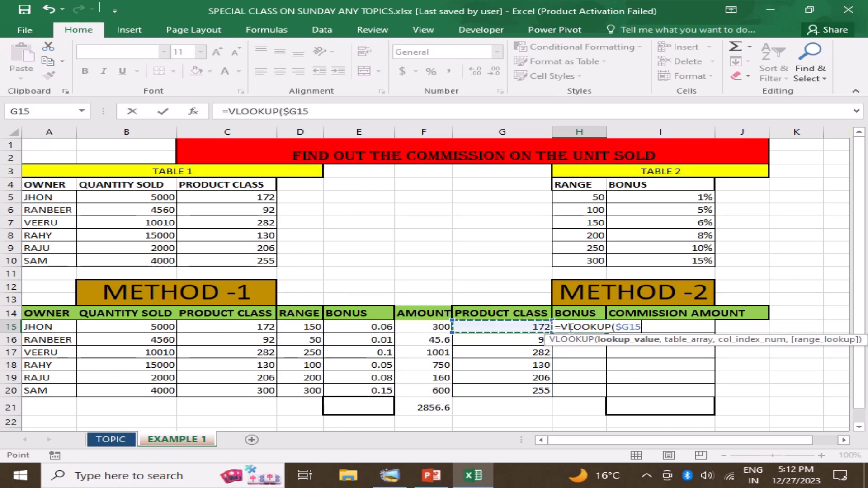
{"action": "type", "text": ","}
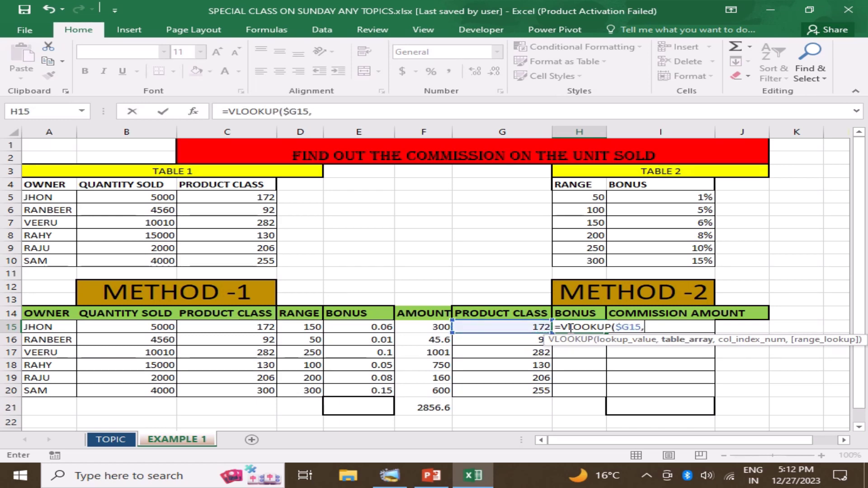
{"action": "left_click_drag", "start_coordinate": [576, 194], "coordinate": [667, 258]}
{"action": "key", "text": "F4"}
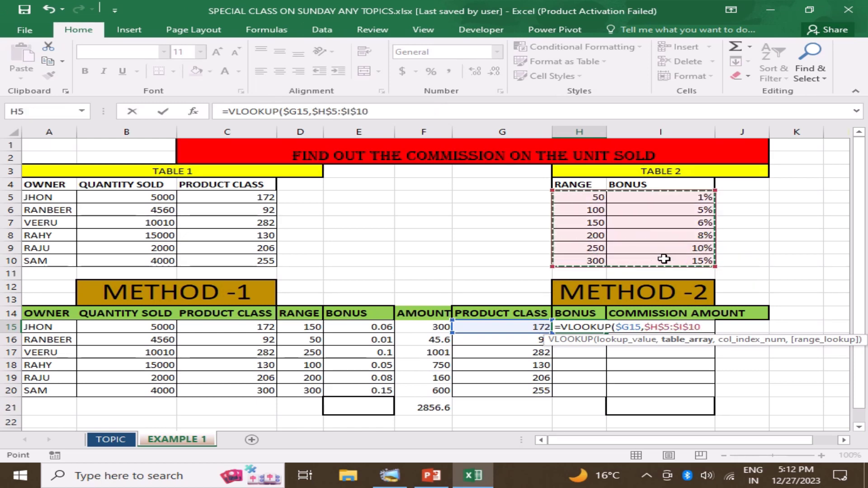
{"action": "type", "text": ","}
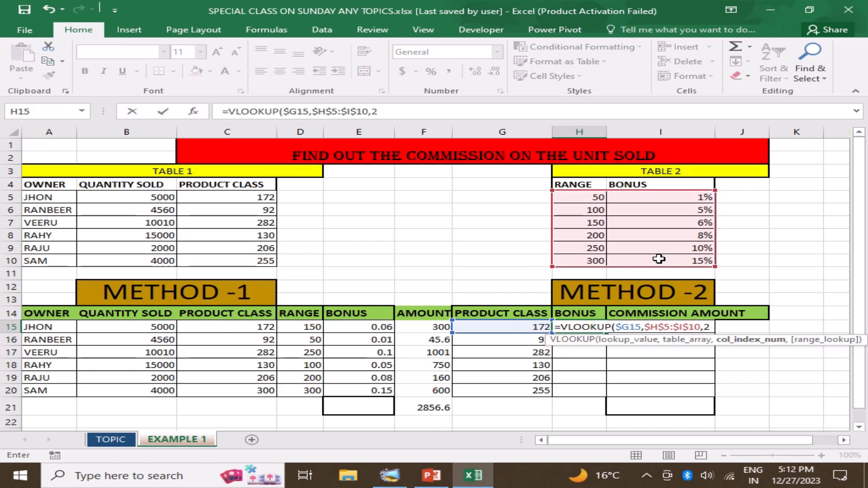
{"action": "type", "text": "2,1"}
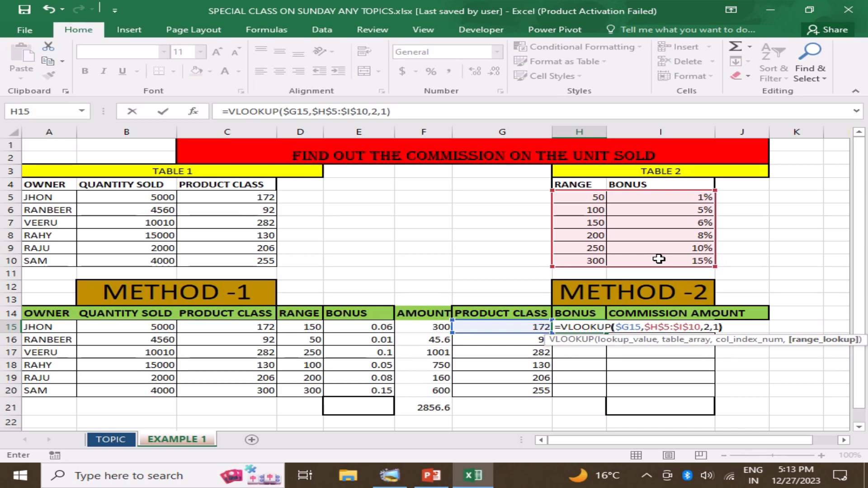
{"action": "key", "text": "Return"}
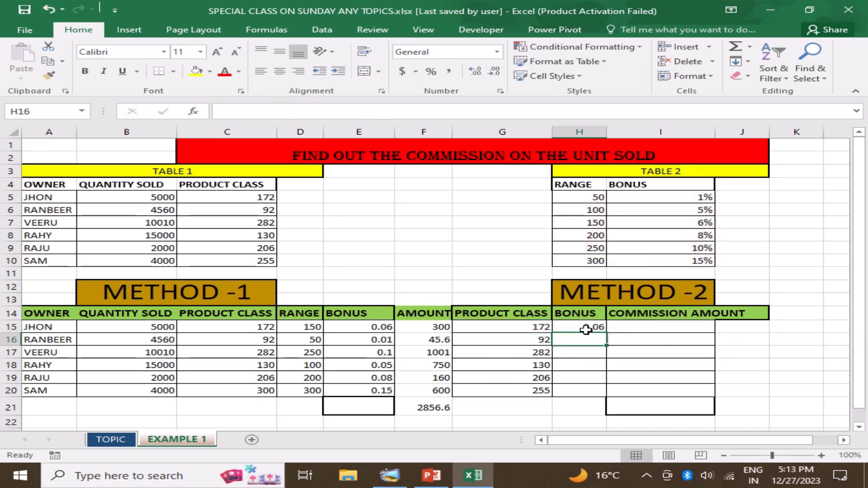
- Fill the H15 lookup formula down the Method 2 Bonus column to H20
{"action": "left_click", "coordinate": [585, 327]}
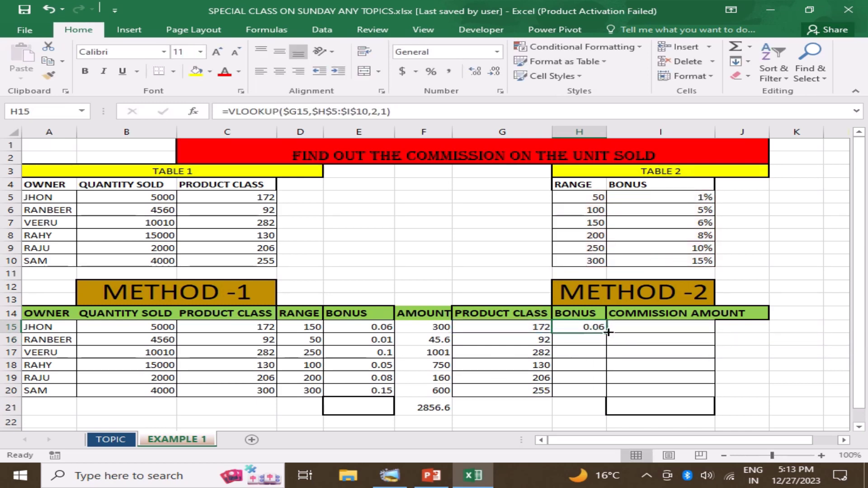
{"action": "left_click_drag", "start_coordinate": [606, 334], "coordinate": [609, 393]}
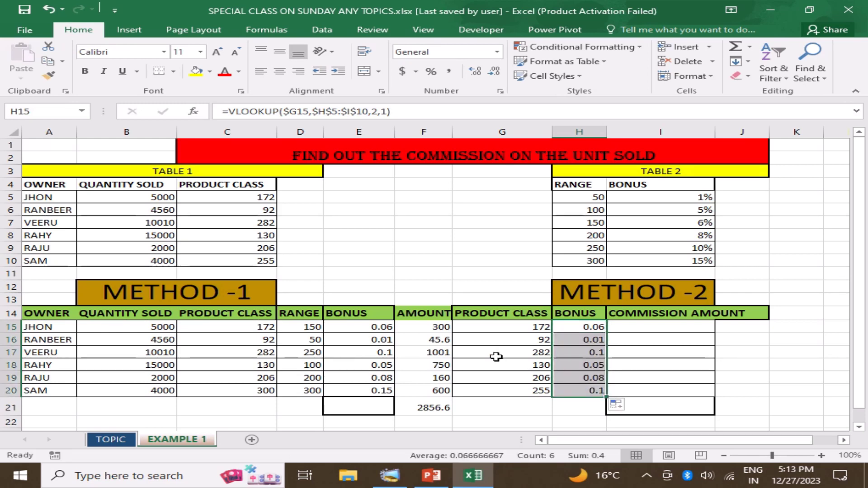
{"action": "left_click", "coordinate": [651, 376]}
- Enter the formula =H15*B15 in I15 to multiply the Method 2 bonus by the quantity sold
{"action": "left_click", "coordinate": [647, 329]}
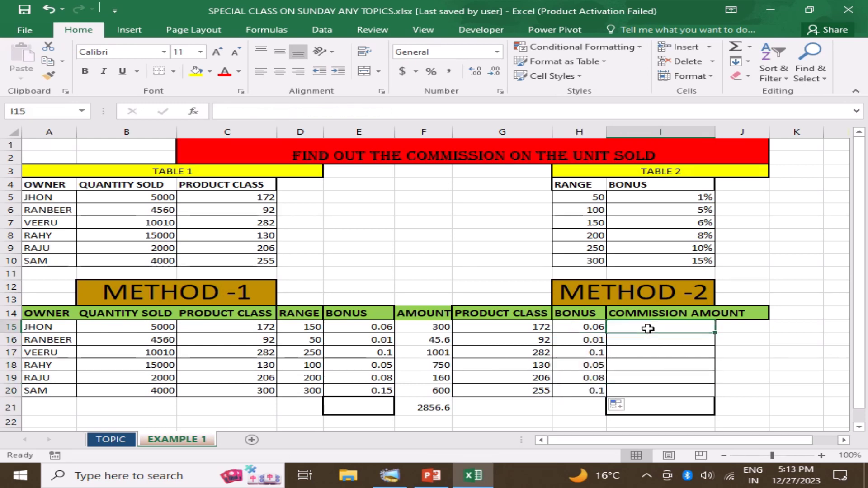
{"action": "type", "text": "="}
{"action": "key", "text": "Left"}
{"action": "key", "text": "Left"}
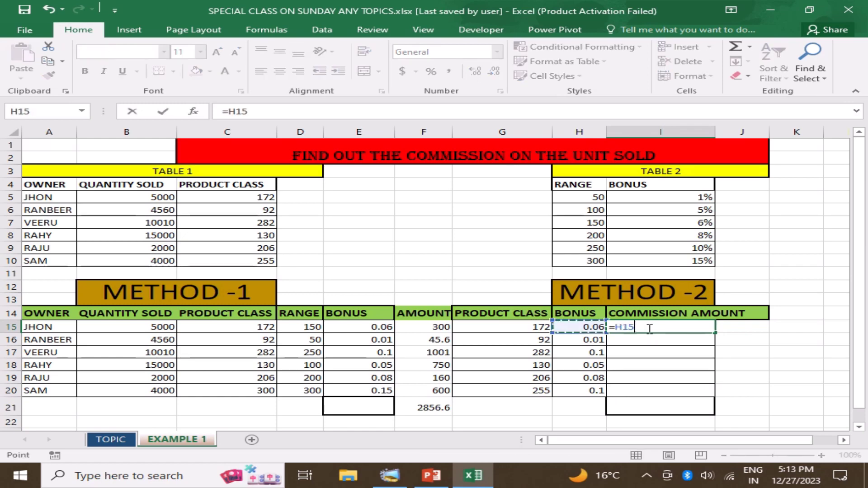
{"action": "key", "text": "Right"}
{"action": "type", "text": "*"}
{"action": "key", "text": "Left"}
{"action": "key", "text": "Left"}
{"action": "key", "text": "Left"}
{"action": "key", "text": "Left"}
{"action": "key", "text": "Left"}
{"action": "key", "text": "Left"}
{"action": "key", "text": "Left"}
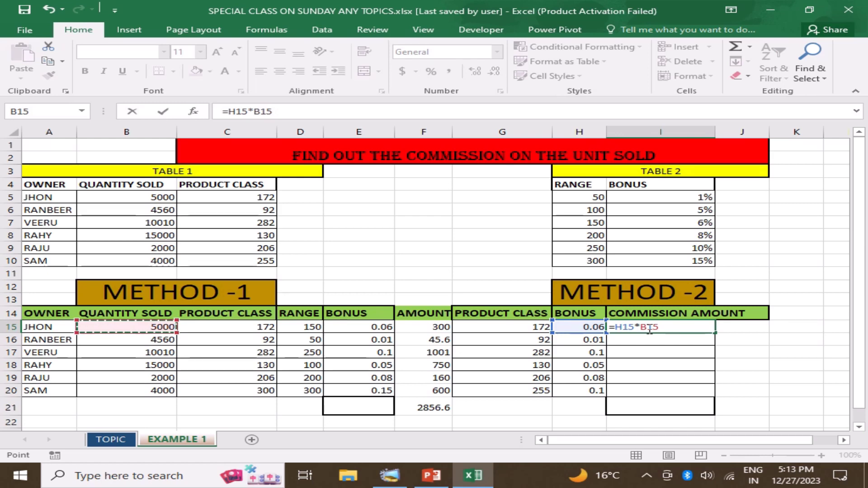
{"action": "key", "text": "Return"}
- Fill the I15 commission formula down to I20 and total the column in I21 with AutoSum
{"action": "left_click", "coordinate": [649, 327]}
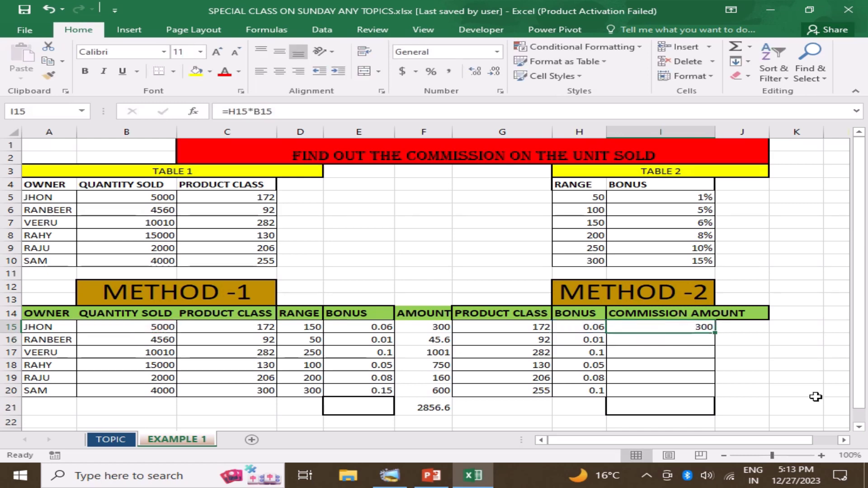
{"action": "left_click_drag", "start_coordinate": [716, 333], "coordinate": [714, 396]}
{"action": "left_click", "coordinate": [691, 410]}
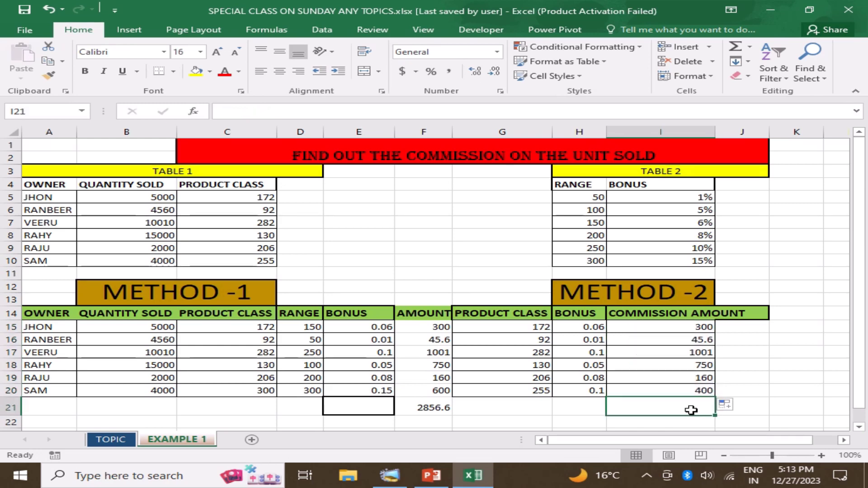
{"action": "key", "text": "alt+equal"}
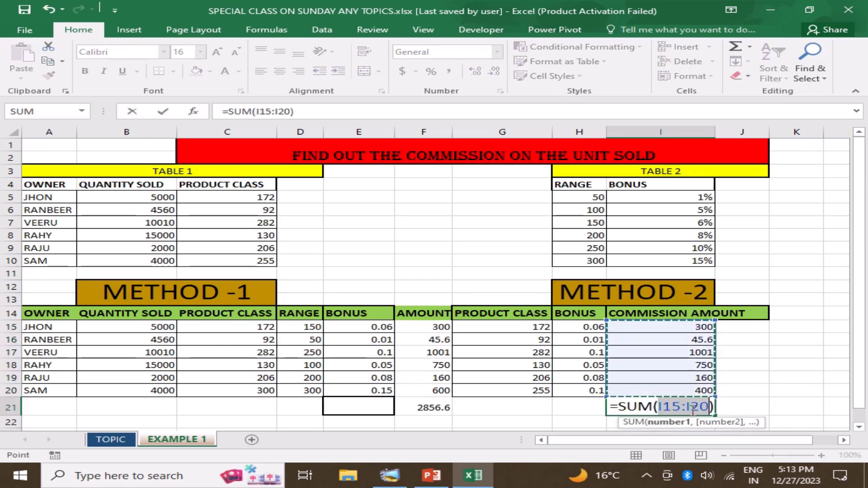
{"action": "key", "text": "Return"}
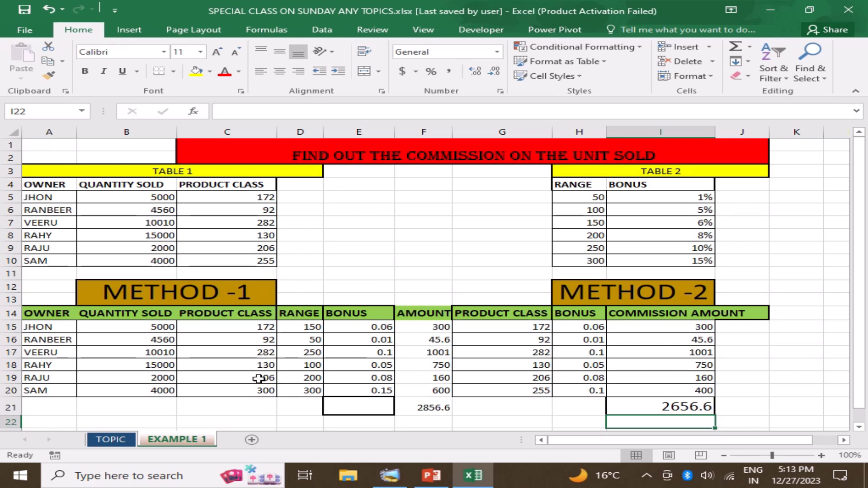
- Switch to the TOPIC sheet to view the table array definition
{"action": "left_click", "coordinate": [764, 376]}
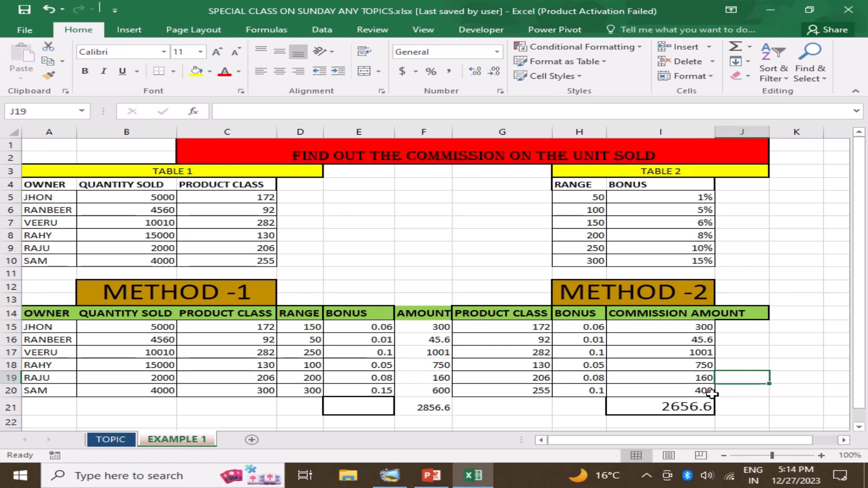
{"action": "left_click", "coordinate": [113, 439]}
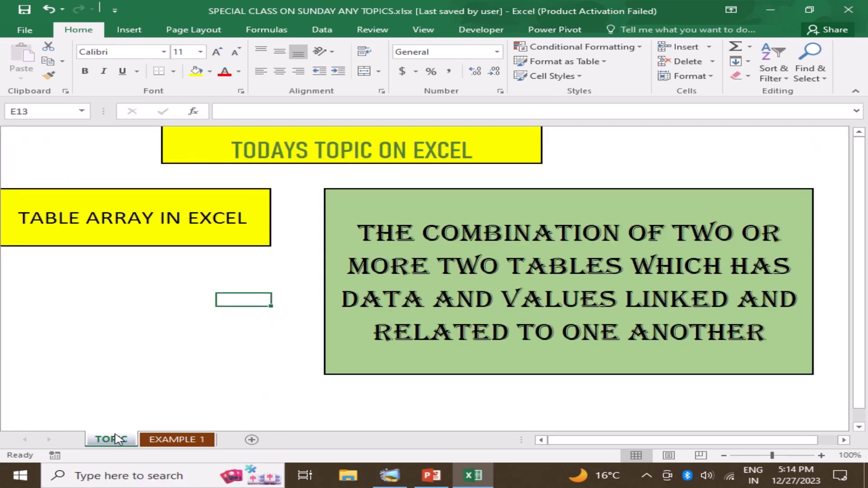